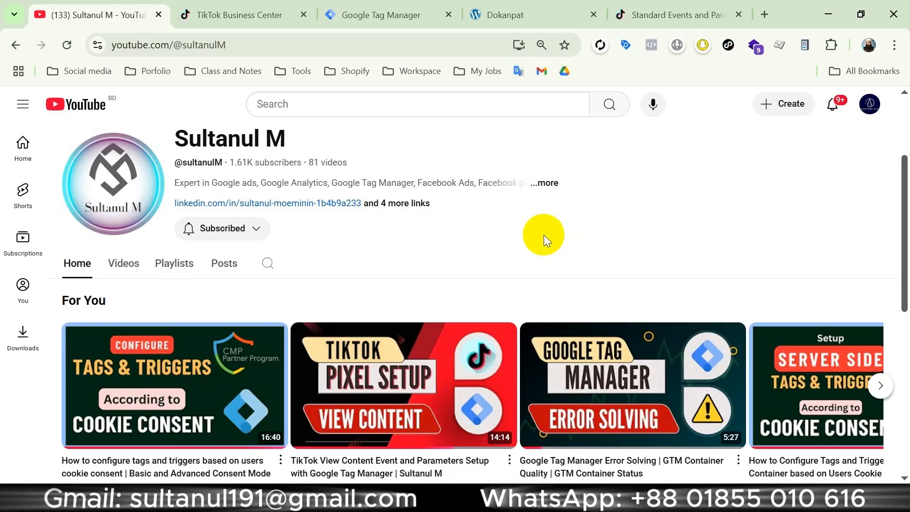
Examine the supported standard events table in the TikTok help article, focusing on Initiate Checkout and the recommended parameters
click(670, 20)
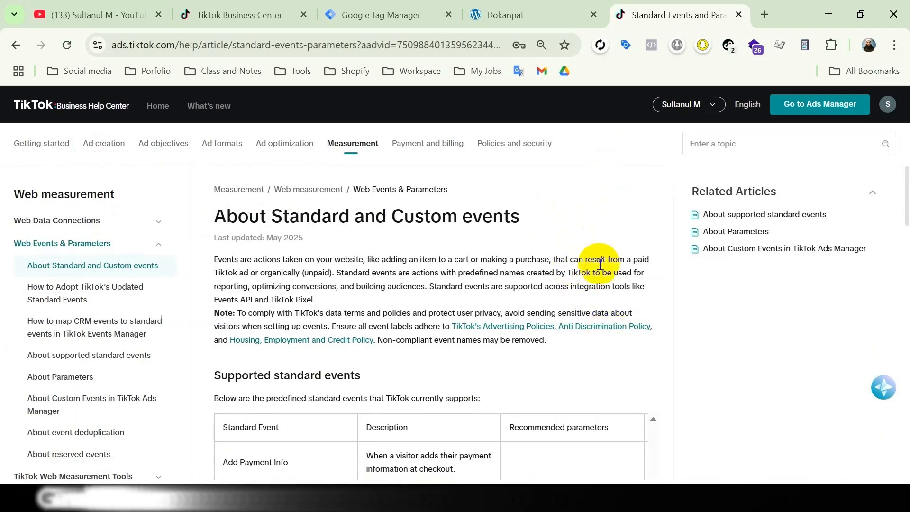
scroll(600, 263, down, 5)
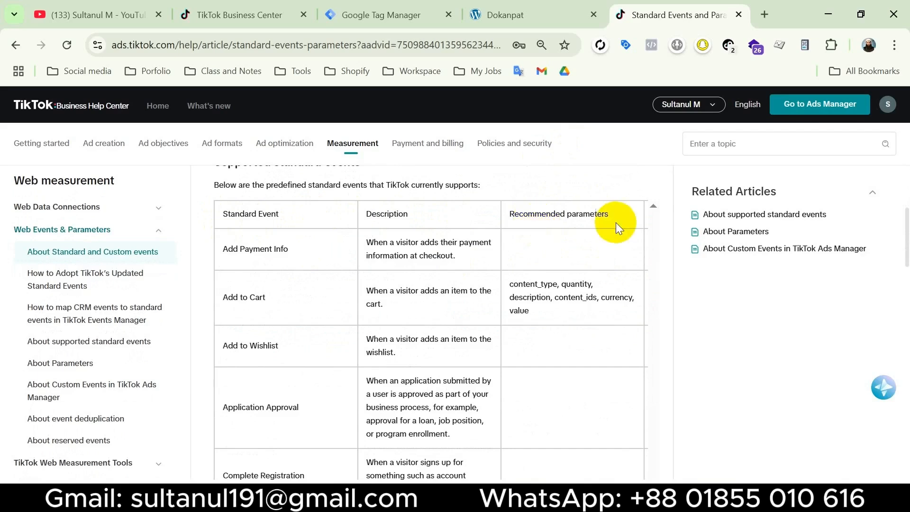
scroll(538, 328, up, 2)
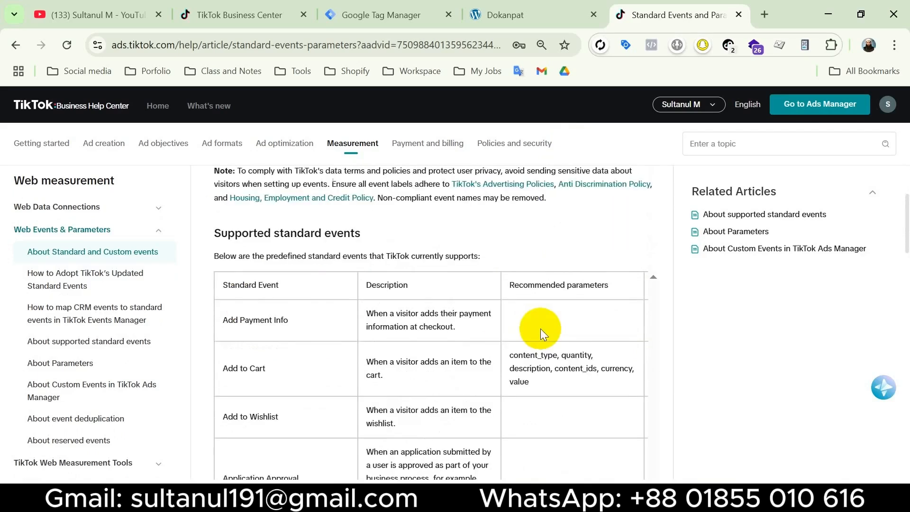
scroll(540, 328, down, 7)
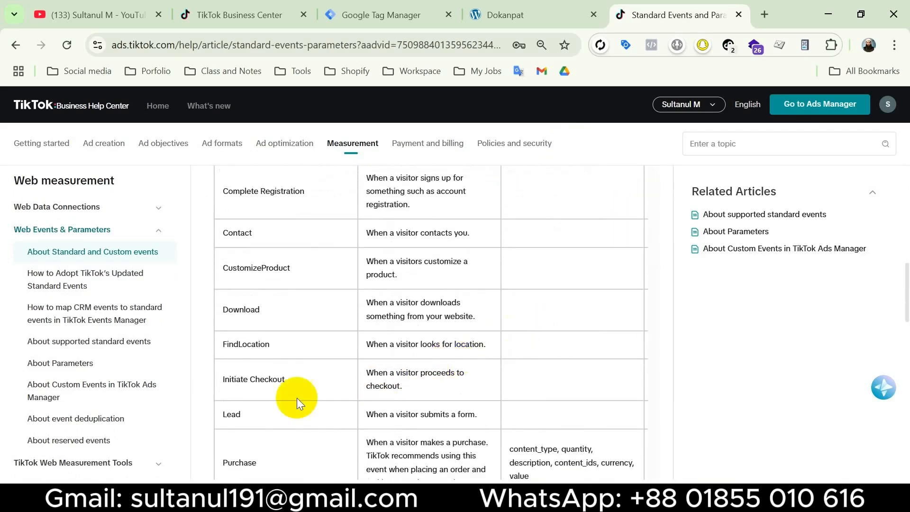
scroll(311, 340, up, 2)
scroll(263, 299, down, 4)
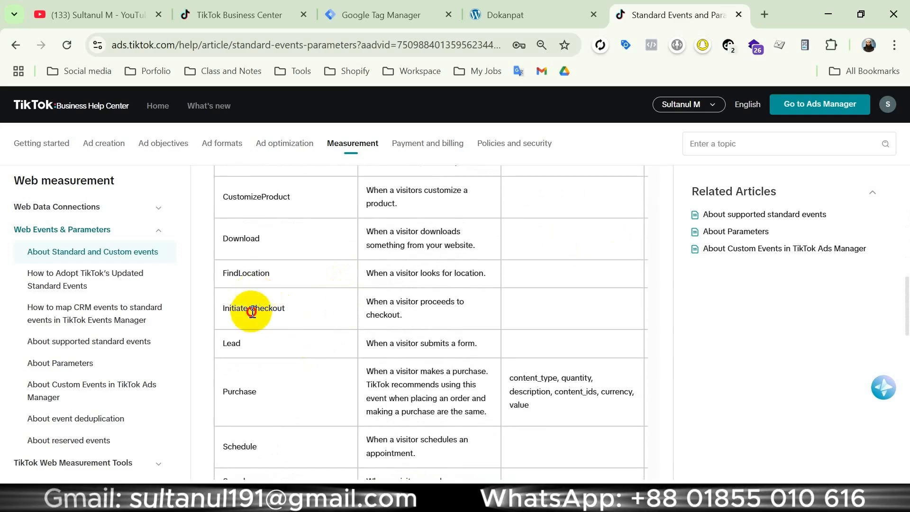
triple_click(251, 310)
scroll(340, 379, up, 1)
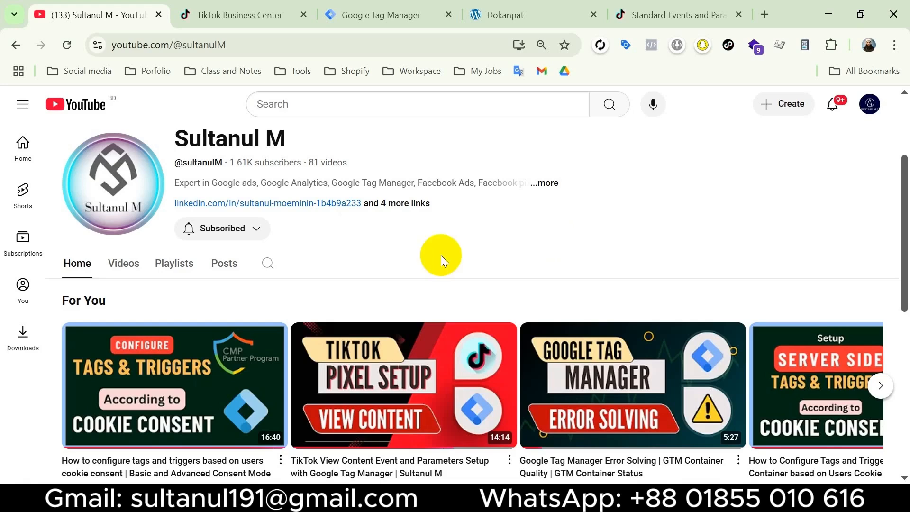
Look over the Dokanpat store, its Google Tag Manager workspace and the TikTok Business Center
click(506, 14)
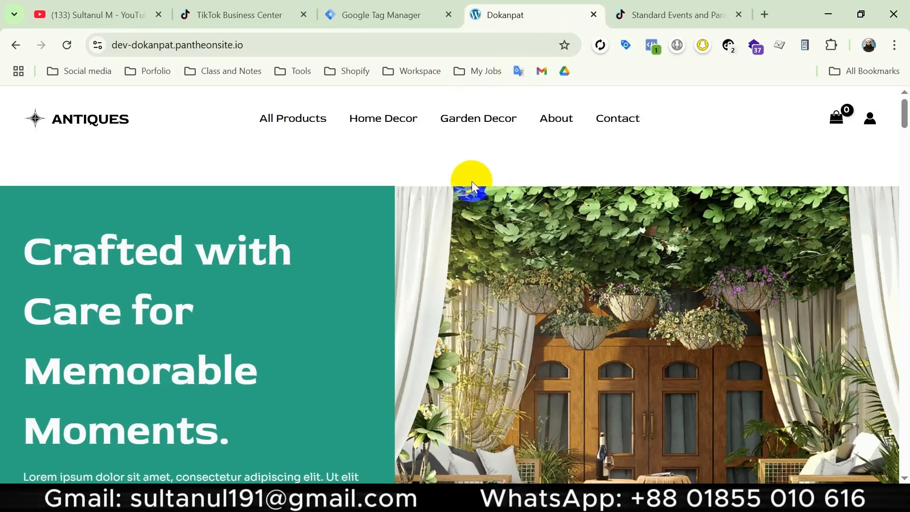
click(392, 24)
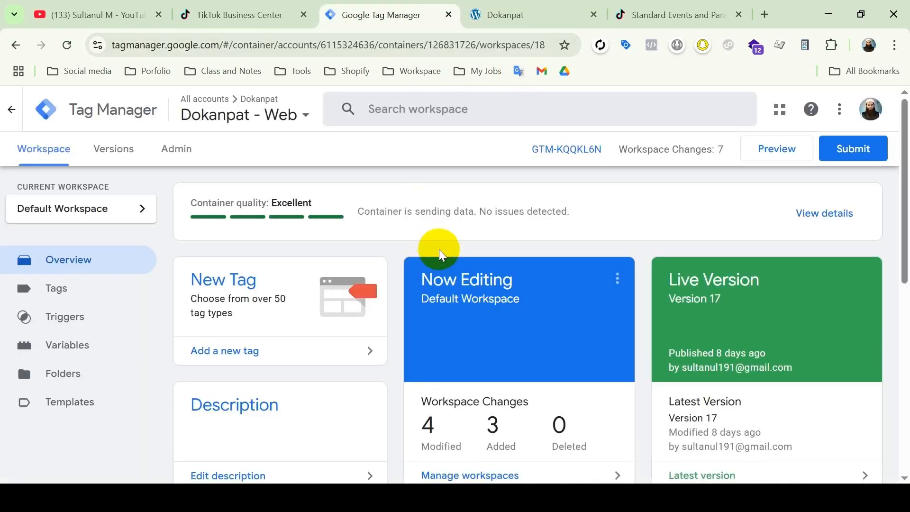
click(248, 17)
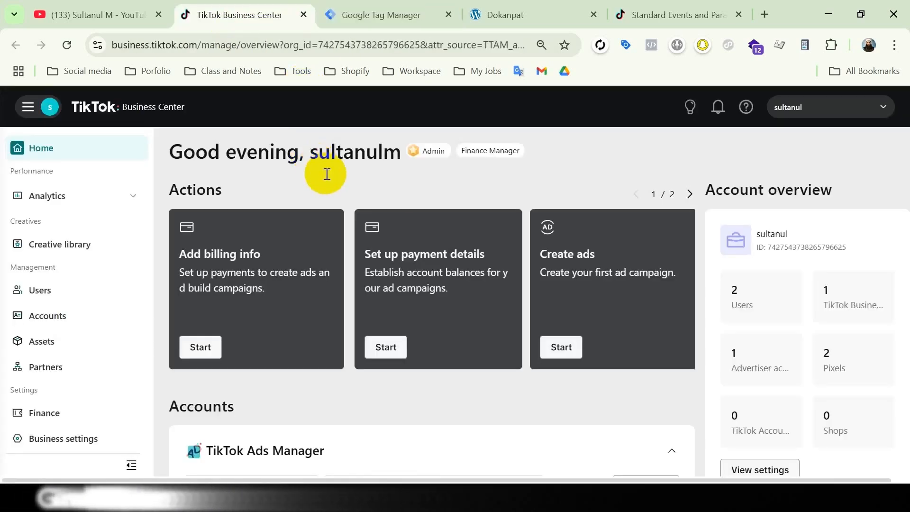
In Google Tag Manager, add a new tag with TikTok Pixel as its tag type
click(374, 10)
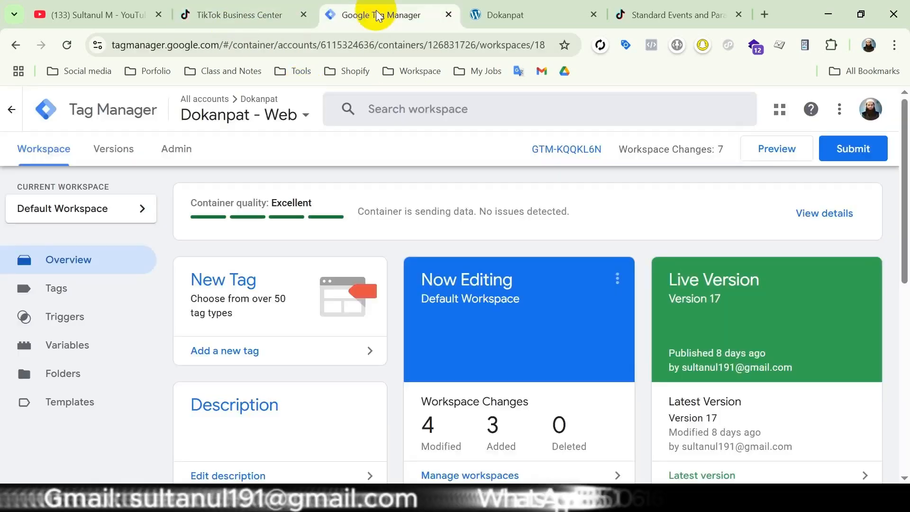
click(263, 350)
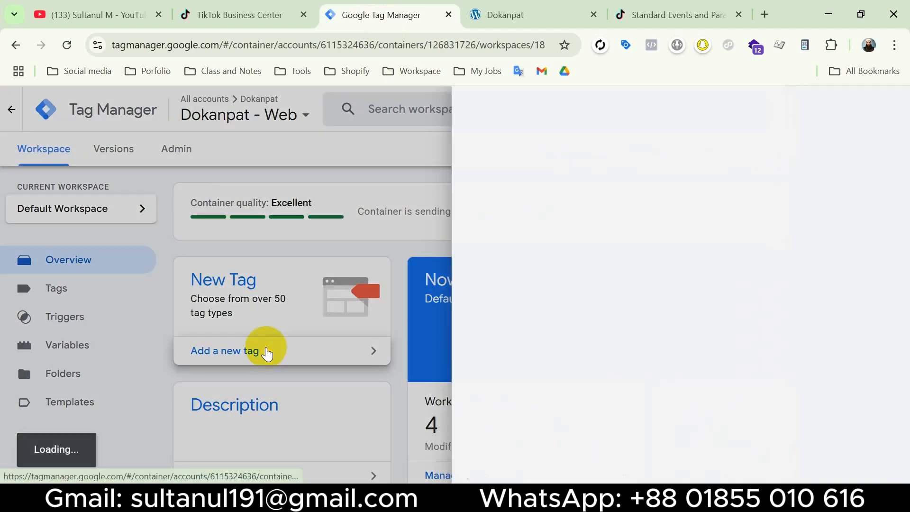
click(368, 264)
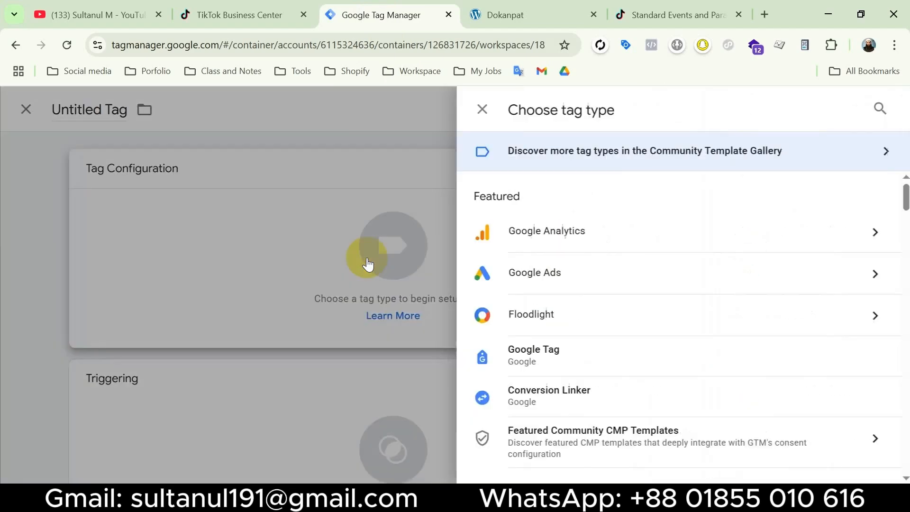
scroll(647, 357, down, 5)
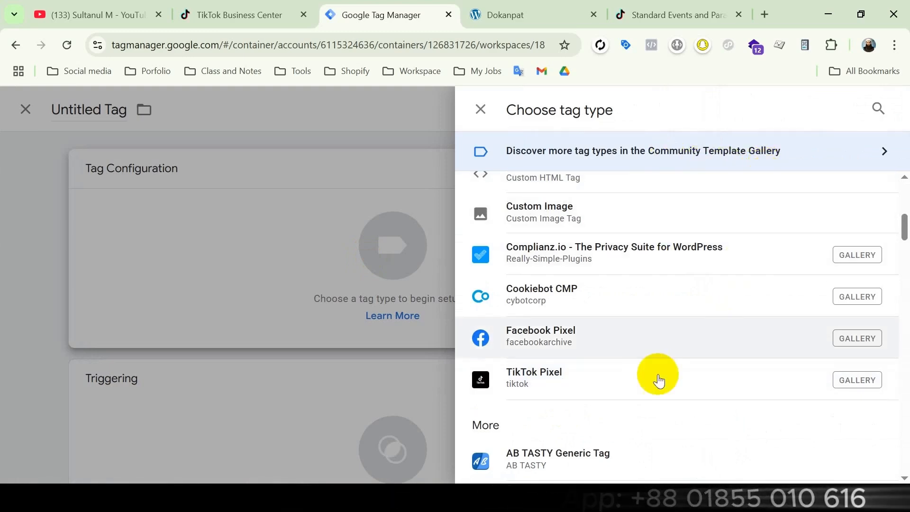
click(633, 380)
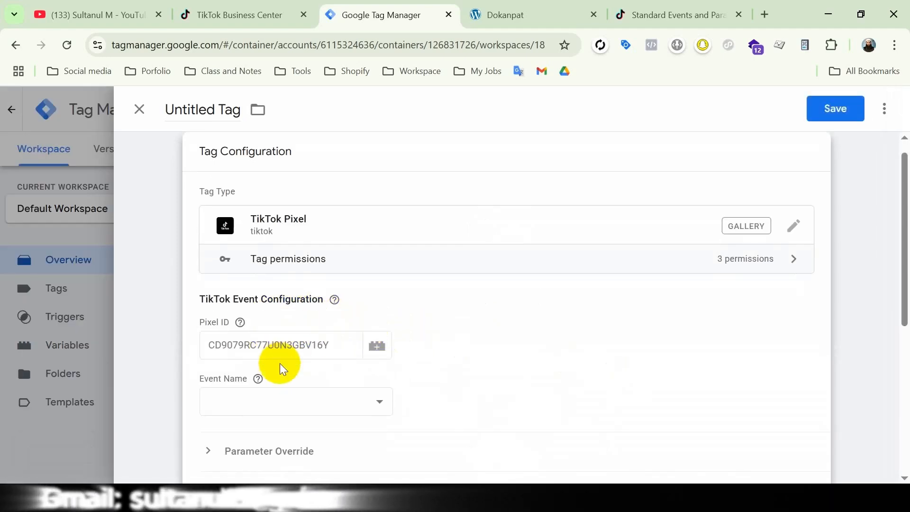
Set the tag's Pixel ID to the {{Tik - Pixel ID}} variable and its event name to InitiateCheckout
click(239, 342)
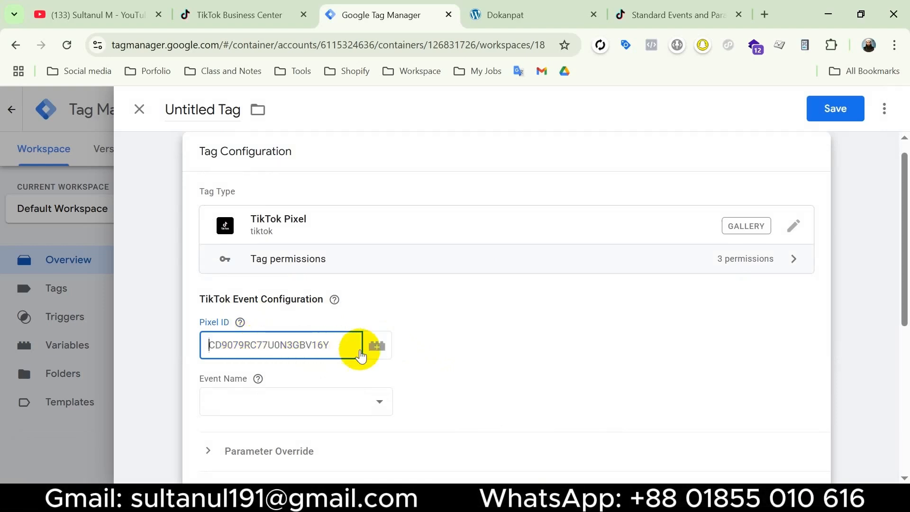
click(376, 348)
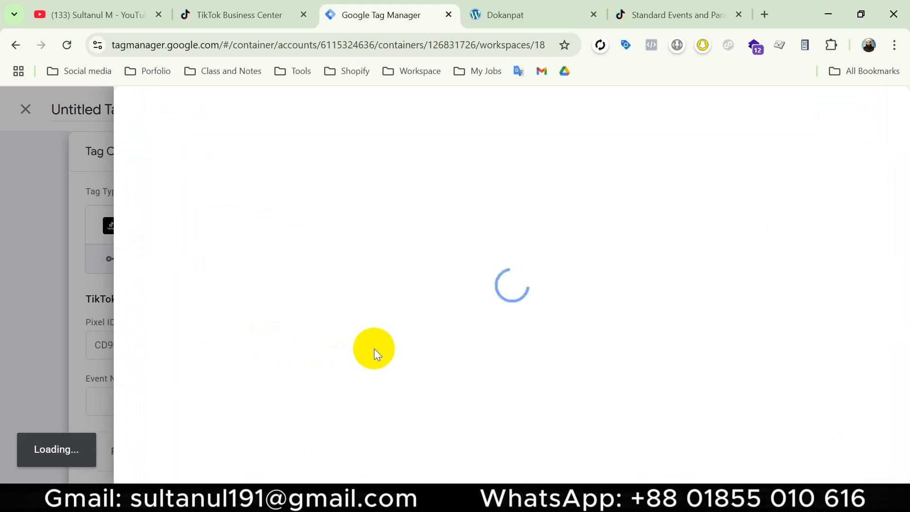
scroll(374, 348, down, 5)
click(254, 414)
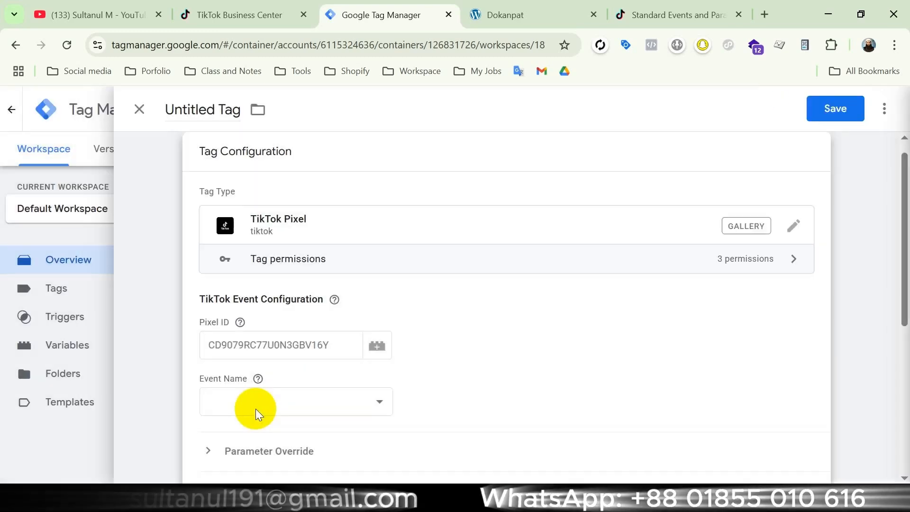
click(353, 406)
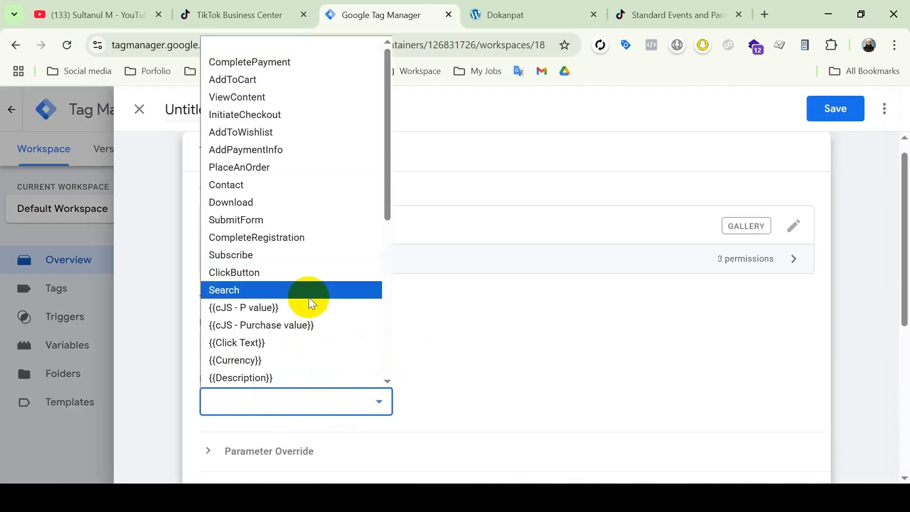
click(280, 114)
Expand the Parameter Override section and examine the SHA256 hashed email, phone and external ID fields
scroll(392, 320, down, 5)
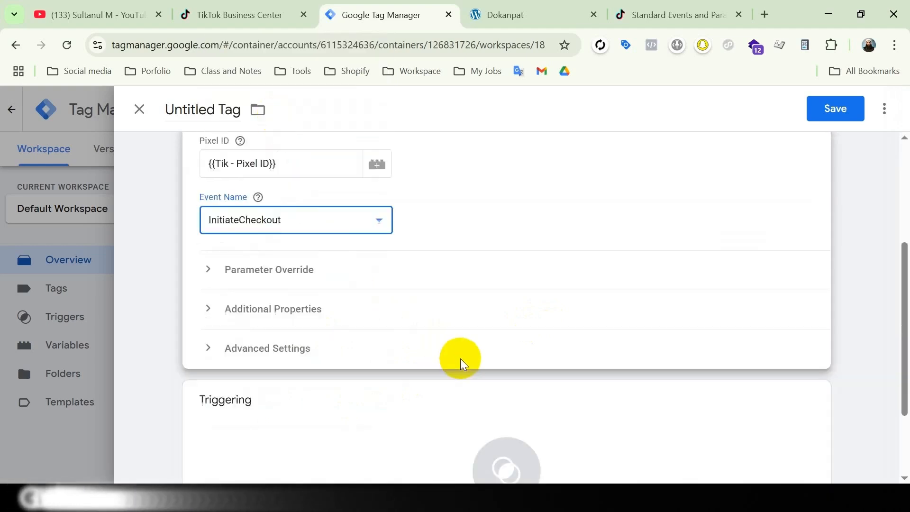
click(264, 249)
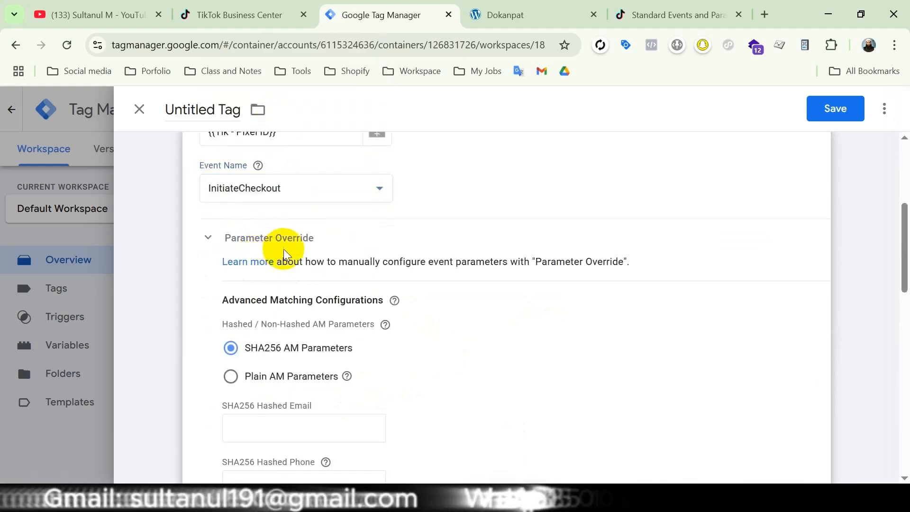
scroll(411, 356, down, 3)
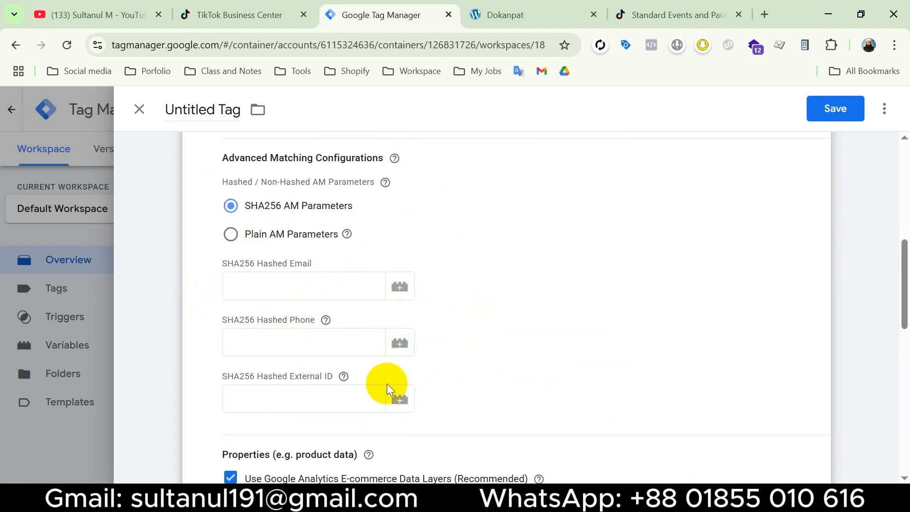
scroll(478, 366, down, 1)
scroll(479, 366, up, 1)
click(371, 397)
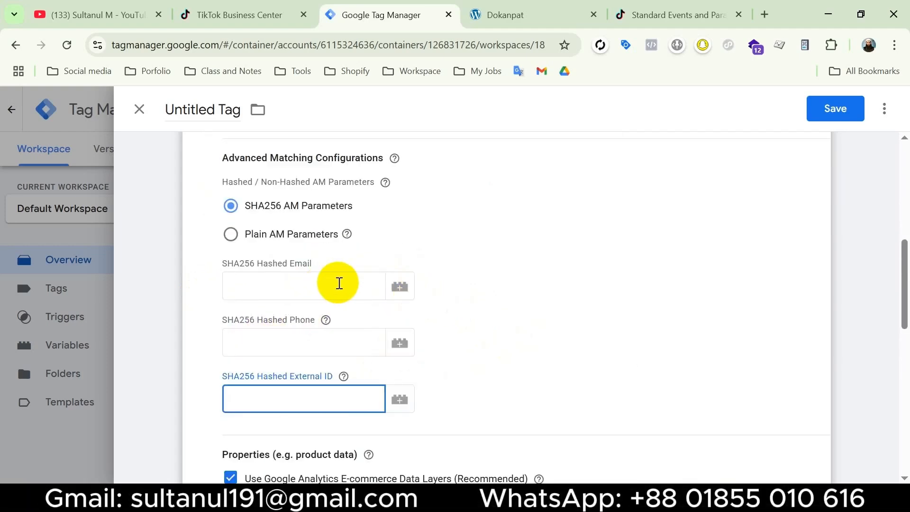
click(340, 283)
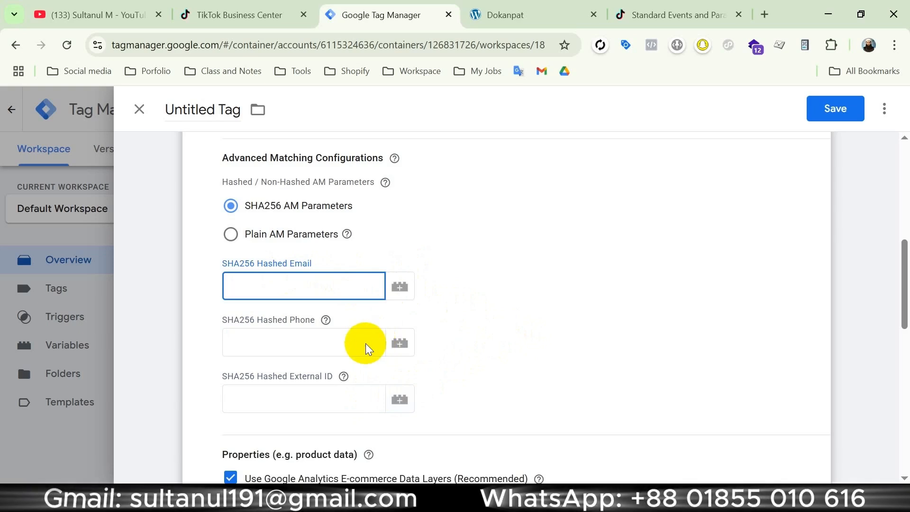
click(363, 346)
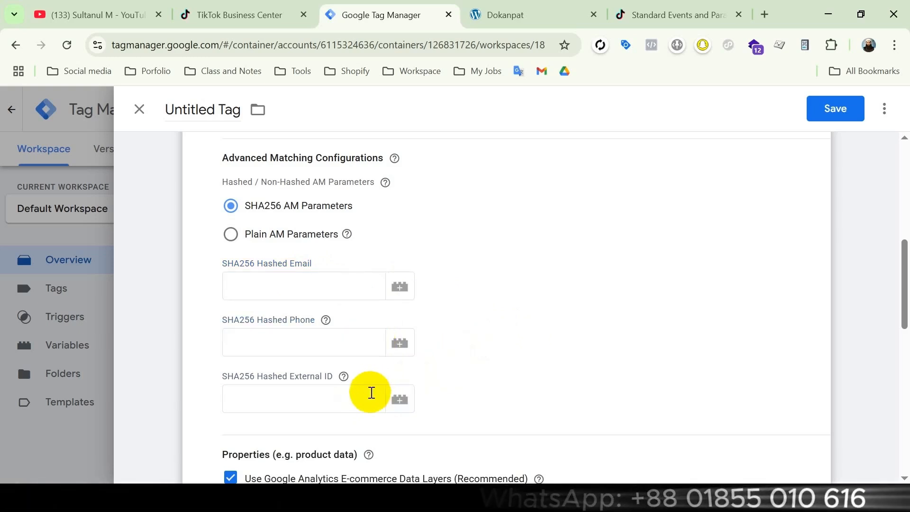
click(372, 393)
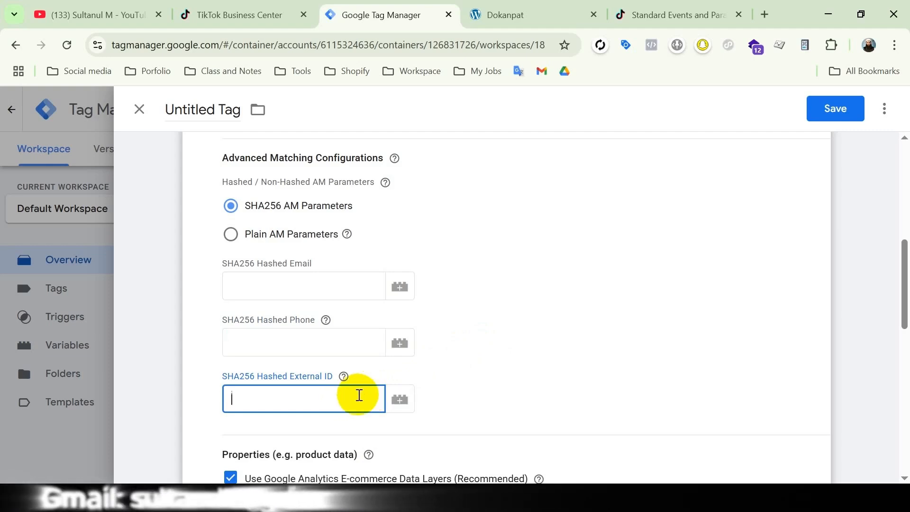
Disable Use Google Analytics E-commerce Data Layers so the product properties can be entered manually
scroll(360, 393, down, 5)
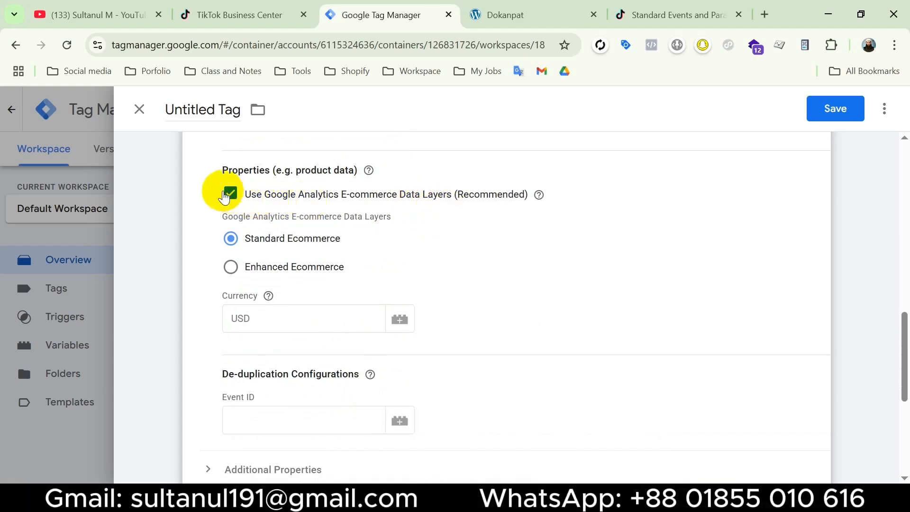
click(227, 195)
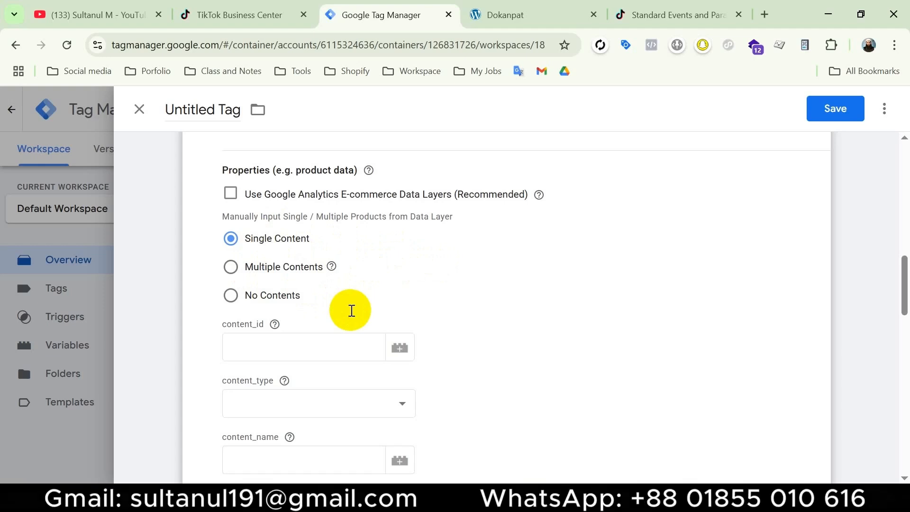
click(231, 267)
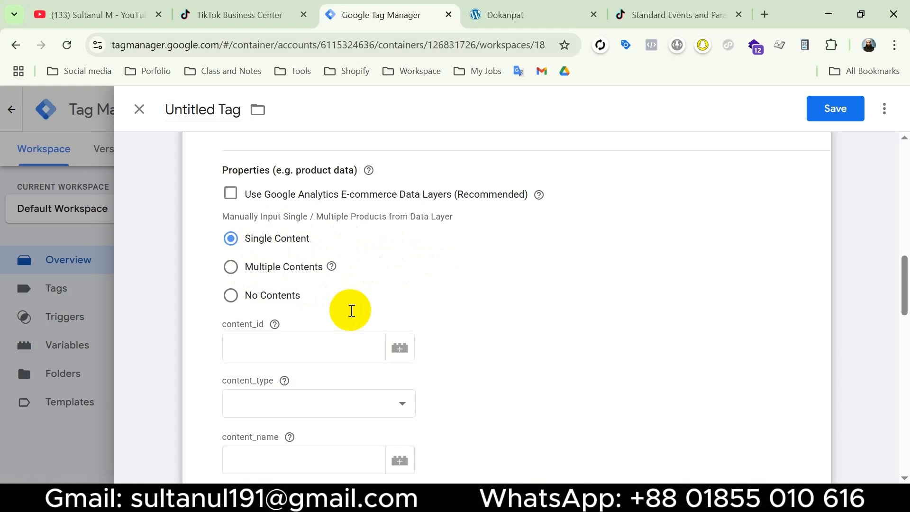
Start a new Custom JavaScript variable for the tag's content_id parameter under Single Content
scroll(518, 262, down, 3)
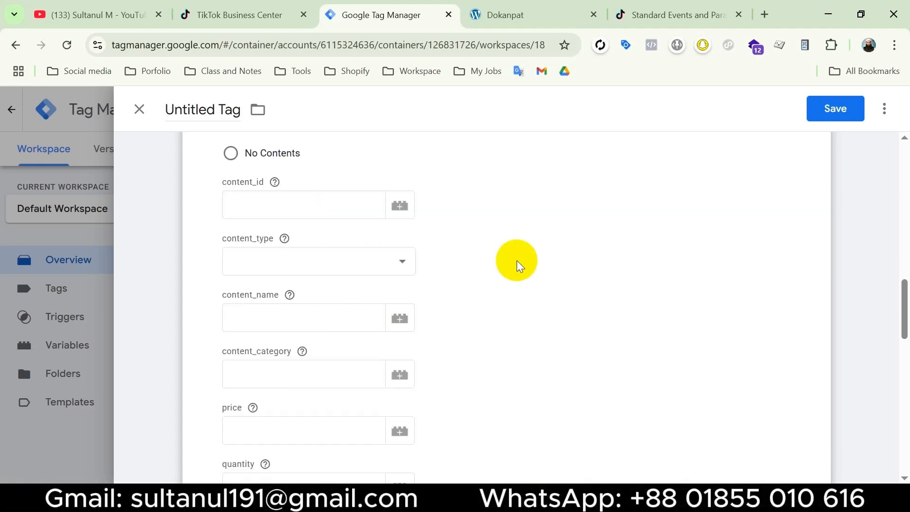
click(297, 203)
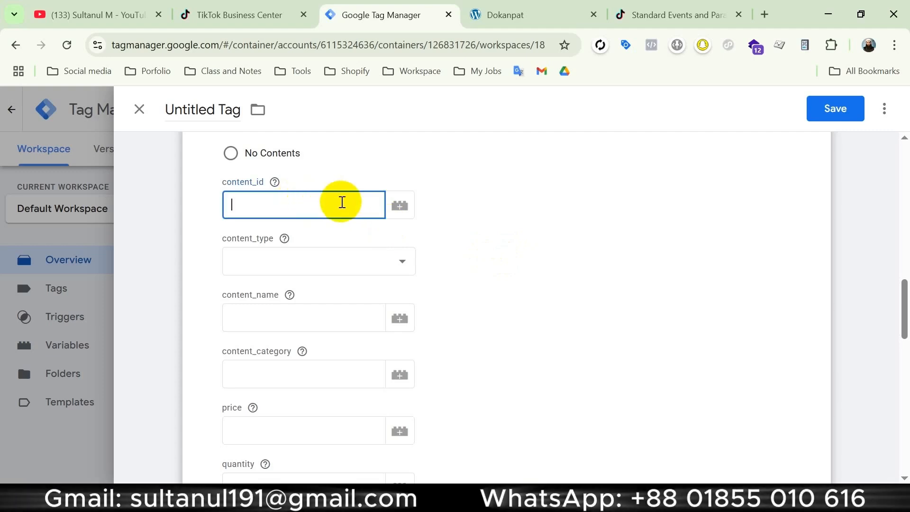
click(403, 208)
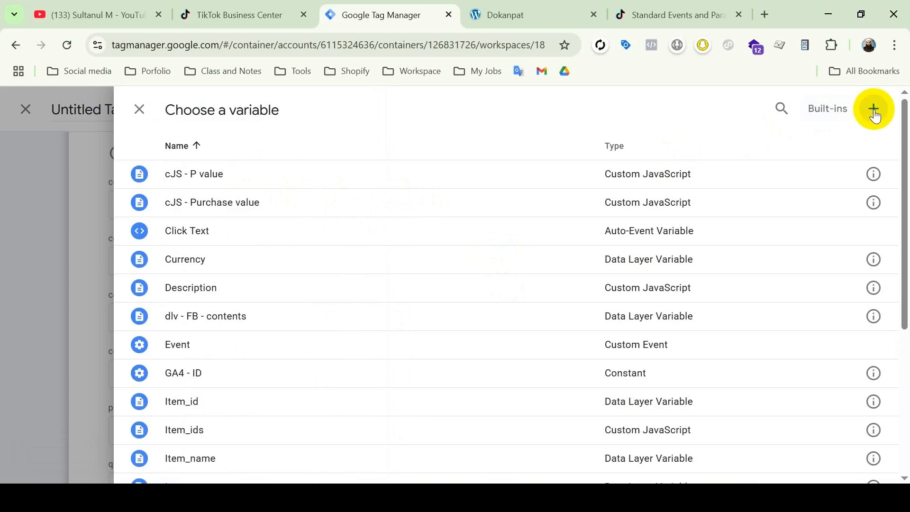
click(876, 113)
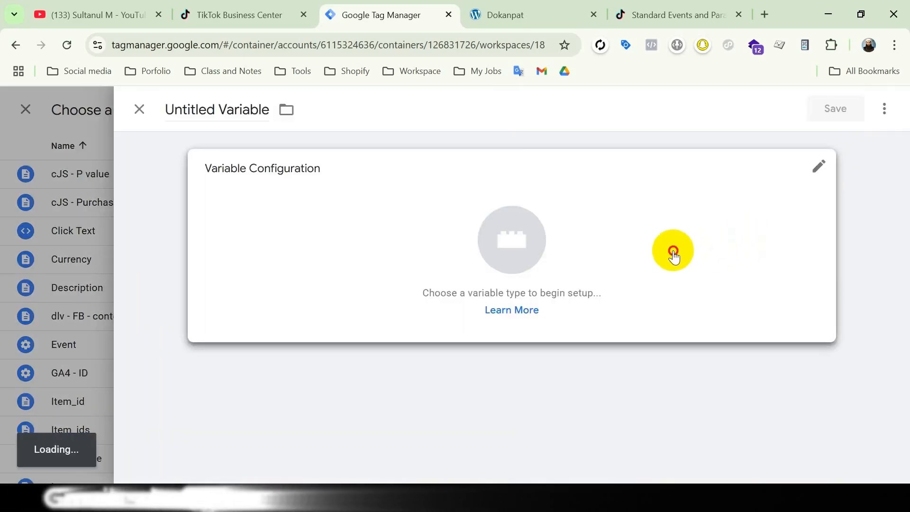
click(674, 256)
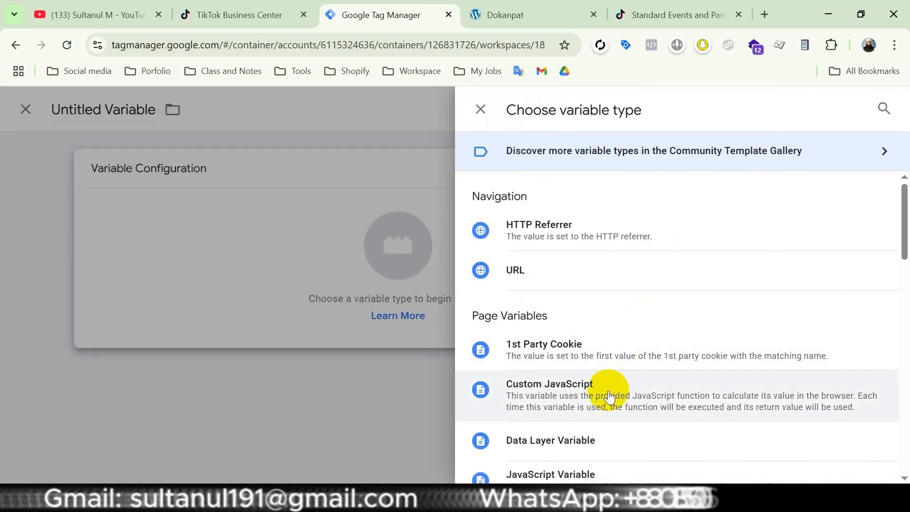
click(609, 396)
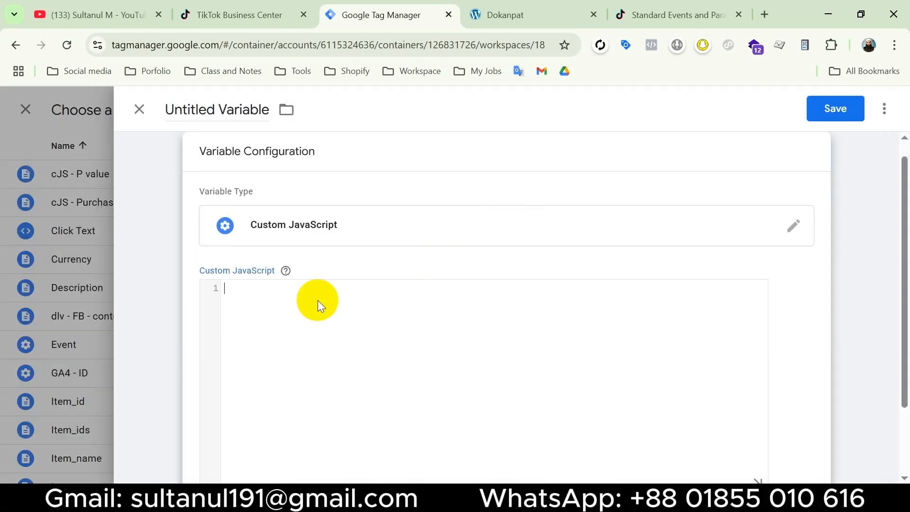
Copy the item_ids function from variables.txt into the variable's Custom JavaScript code and replace its placeholder with {{Items}}
click(363, 500)
click(421, 437)
drag(298, 247, 290, 166)
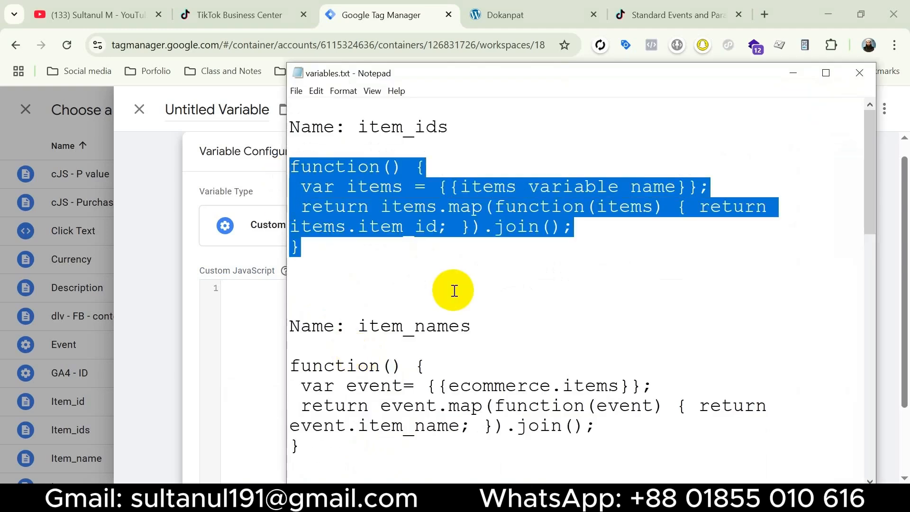
key(ctrl+c)
click(256, 330)
key(ctrl+v)
drag(401, 299, 290, 296)
text({{item)
click(305, 366)
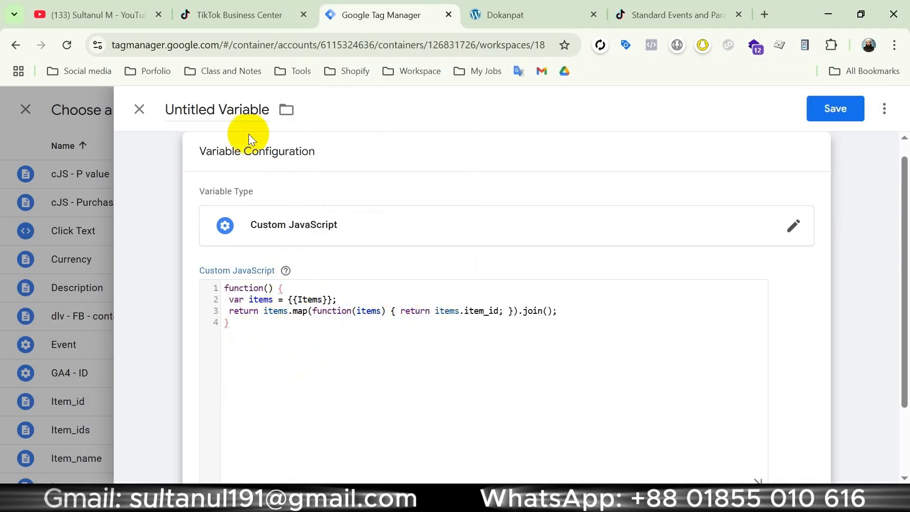
Name the variable Item IDs and save it as the tag's content_id value
click(223, 110)
text(ITem)
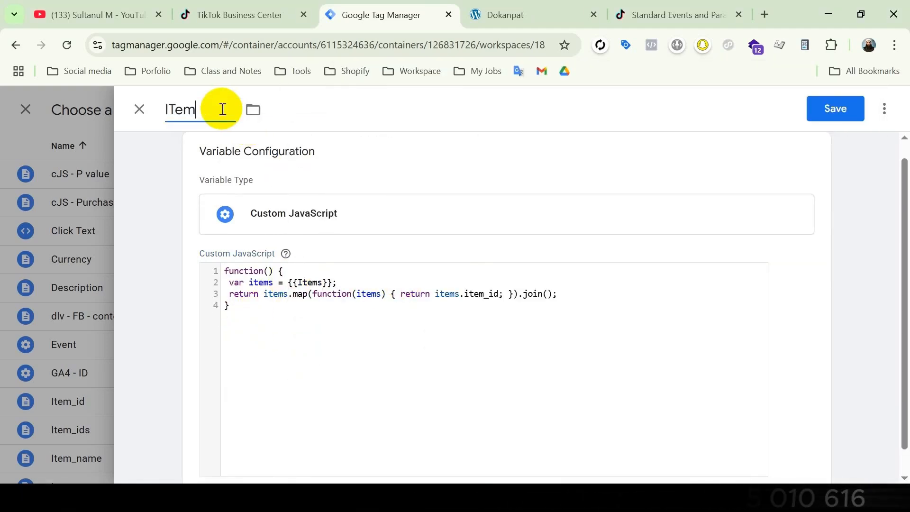
key(BackSpace)
key(BackSpace)
key(BackSpace)
key(BackSpace)
text(Item IDs)
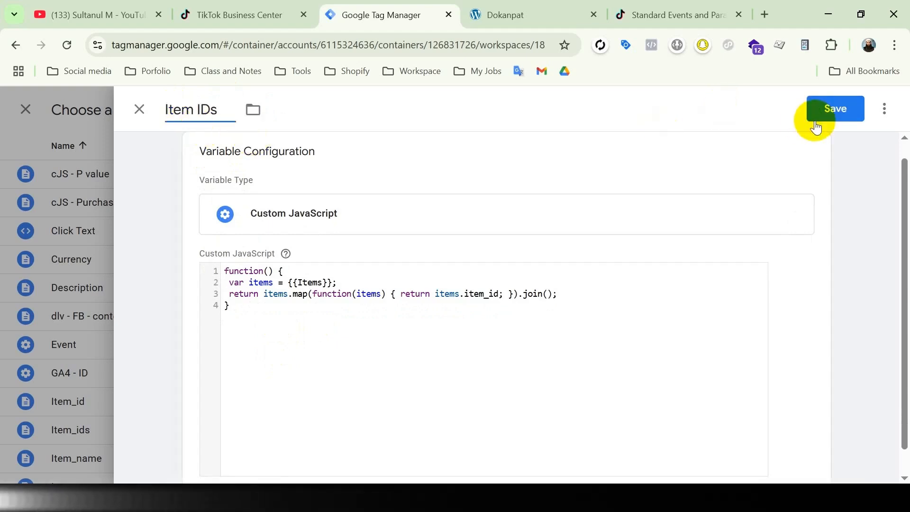
click(812, 124)
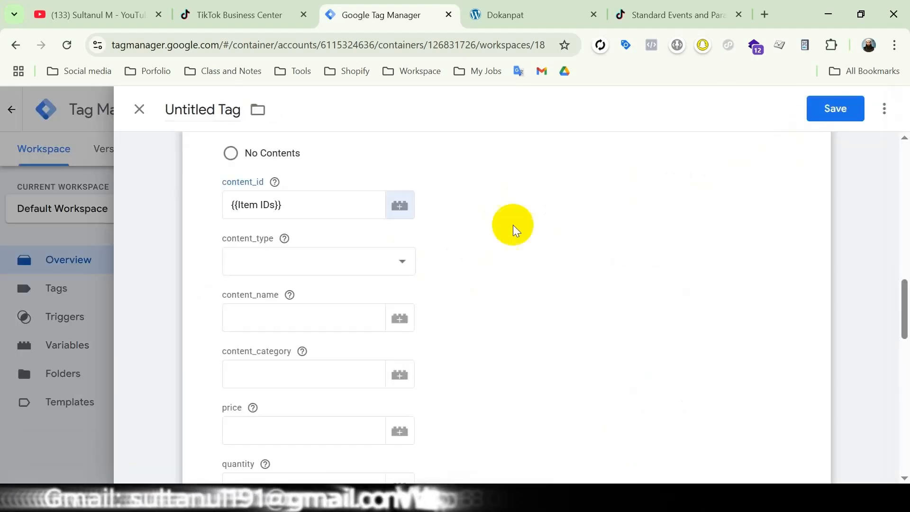
Set content_type to product and start a new Custom JavaScript variable for content_name
click(402, 260)
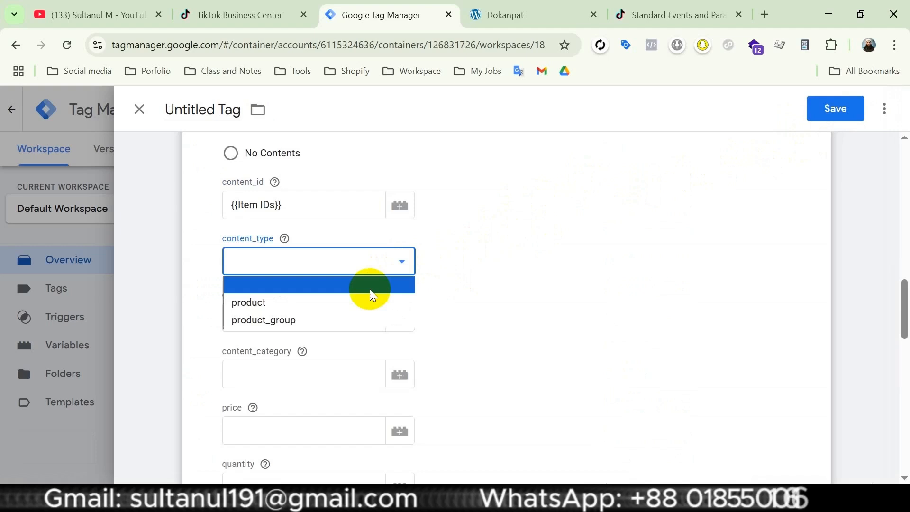
click(278, 302)
click(373, 317)
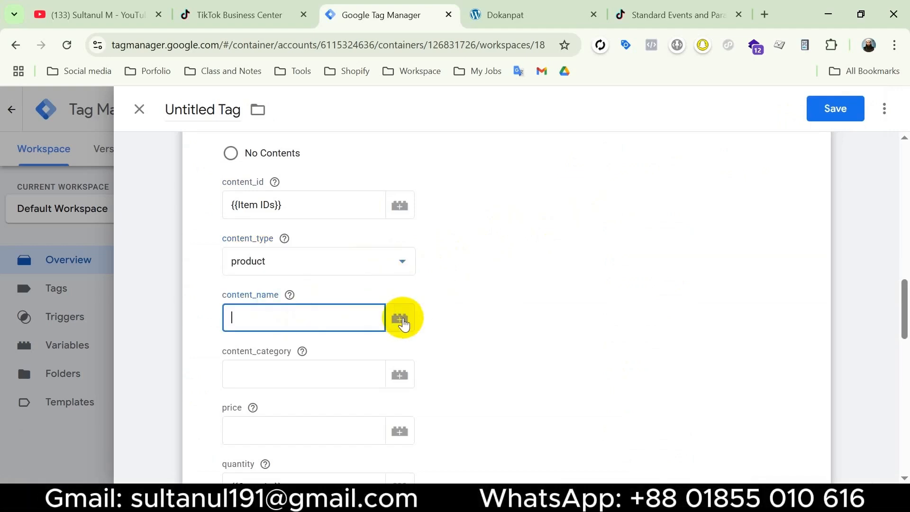
click(401, 319)
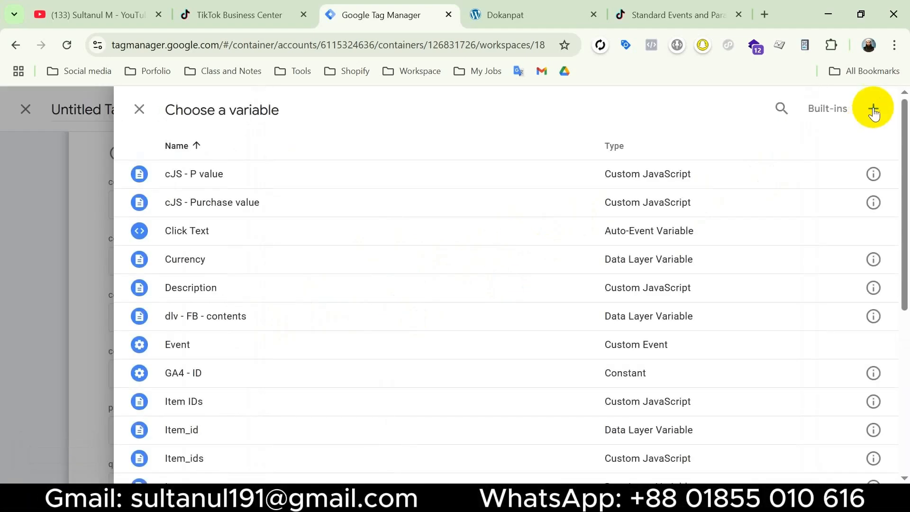
click(874, 110)
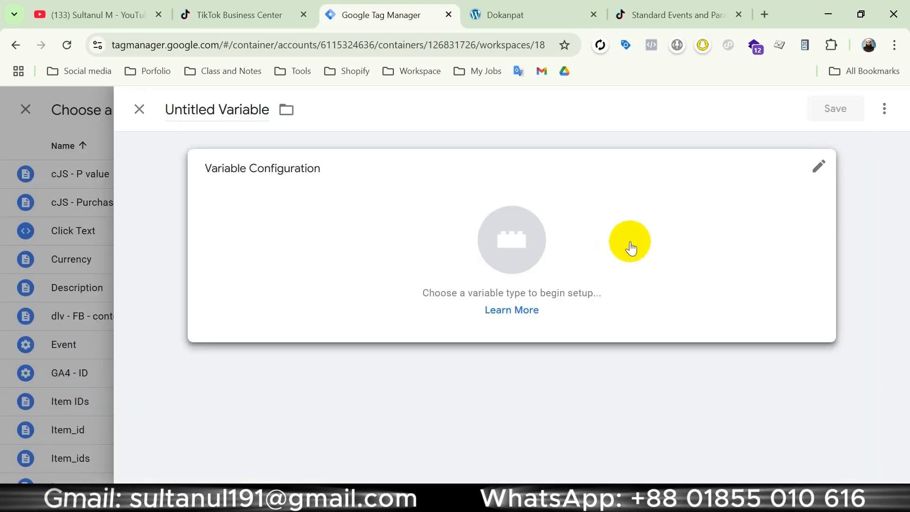
click(630, 246)
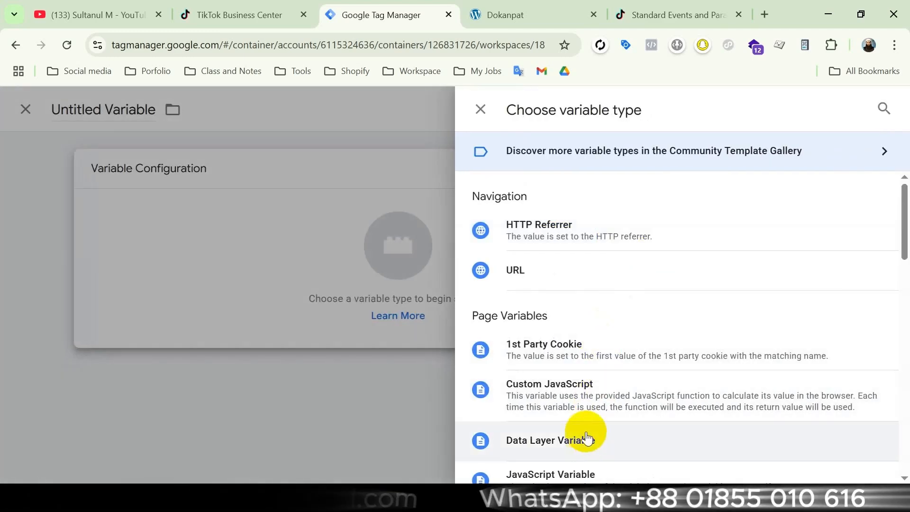
click(629, 392)
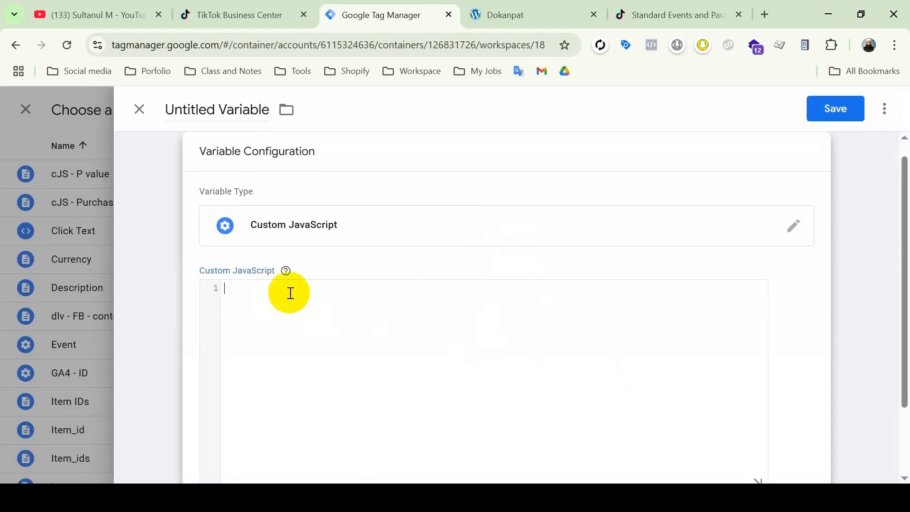
Copy the item_names function from variables.txt into the new variable's code and replace {{ecommerce.items}} with {{Items}}
key(alt+Tab)
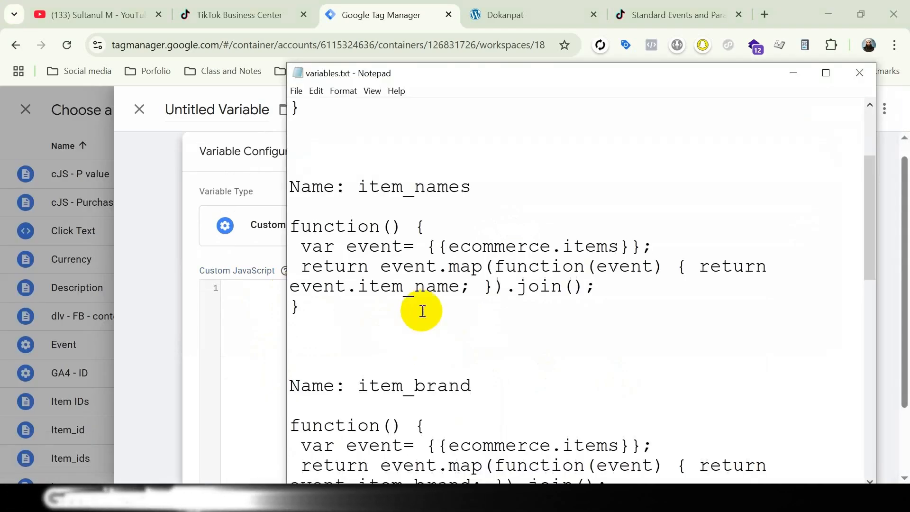
drag(421, 311, 291, 173)
key(ctrl+c)
key(alt+Tab)
key(ctrl+v)
text({)
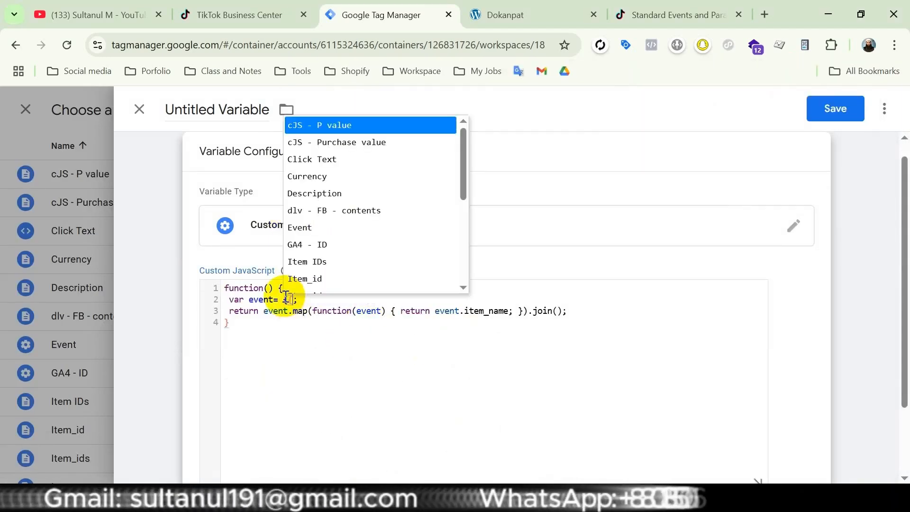
scroll(297, 270, down, 1)
click(297, 270)
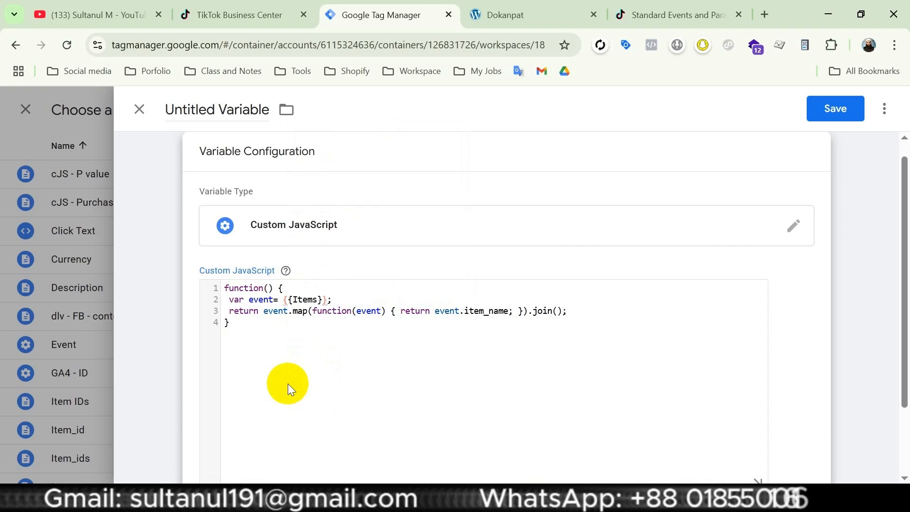
Name the item-name variable Content Names and save it
click(209, 101)
text(Content Names)
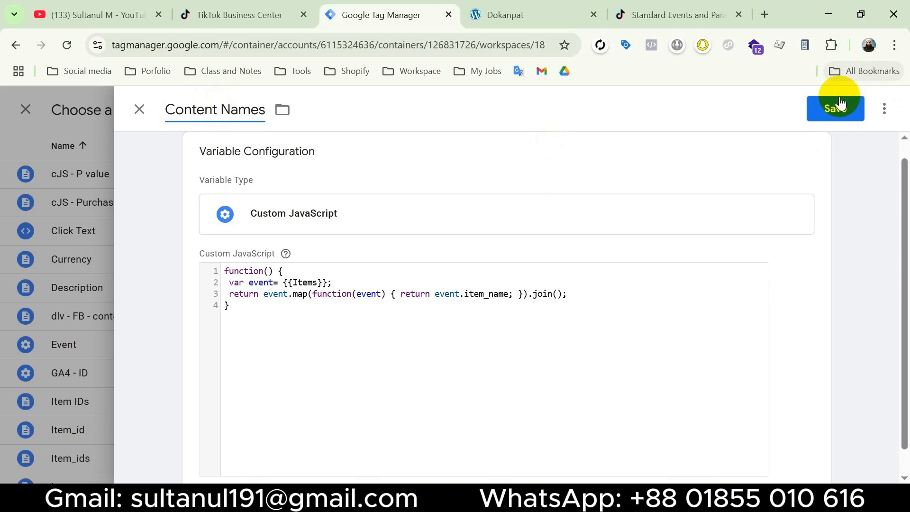
click(839, 106)
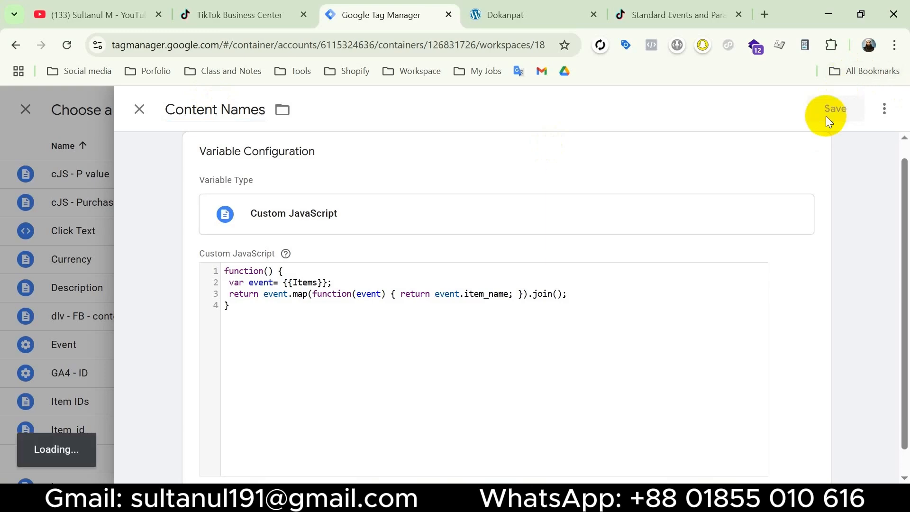
Create a Custom JavaScript variable for the quantity parameter, using the function from variables.txt that sums item.quantity over {{Items}}
scroll(412, 303, down, 3)
click(293, 350)
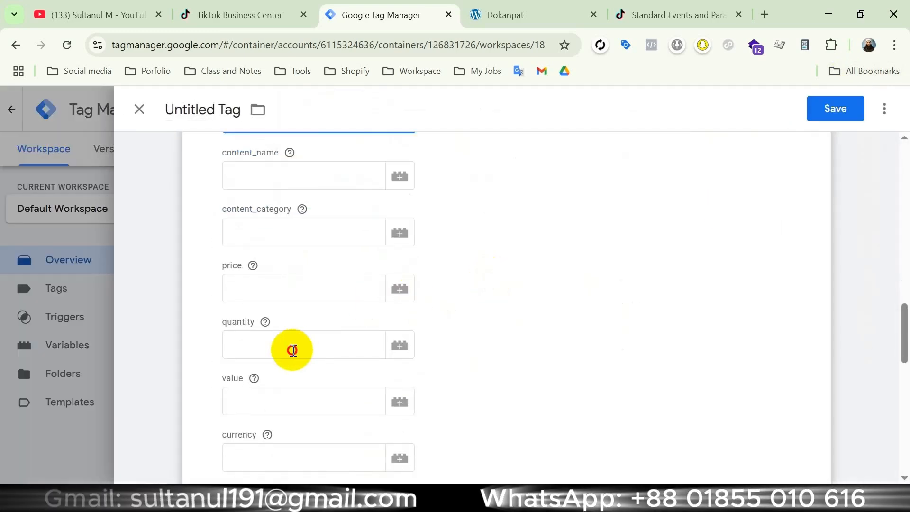
click(400, 347)
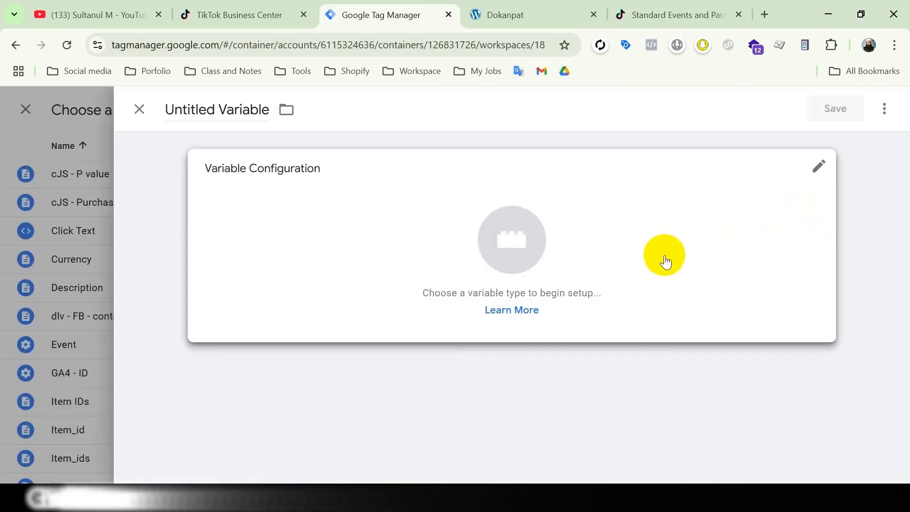
click(662, 259)
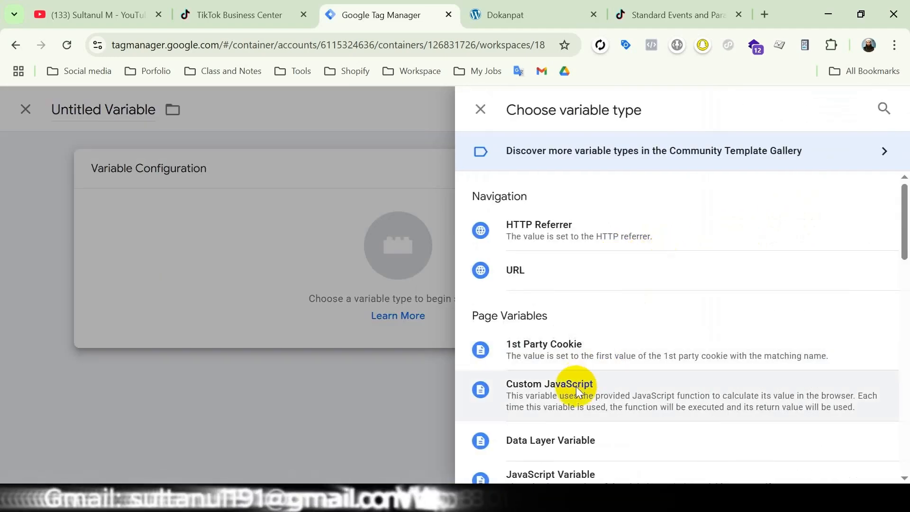
click(576, 386)
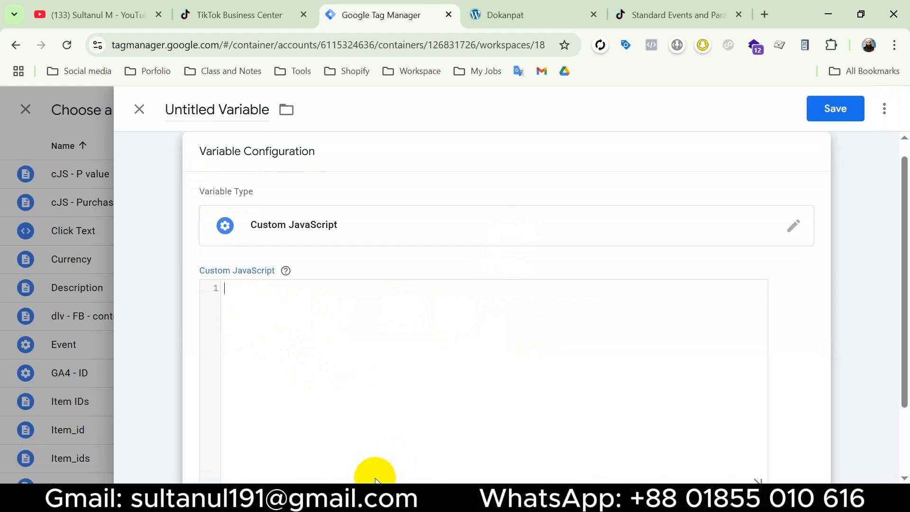
click(372, 497)
click(400, 394)
drag(305, 447, 290, 361)
click(375, 397)
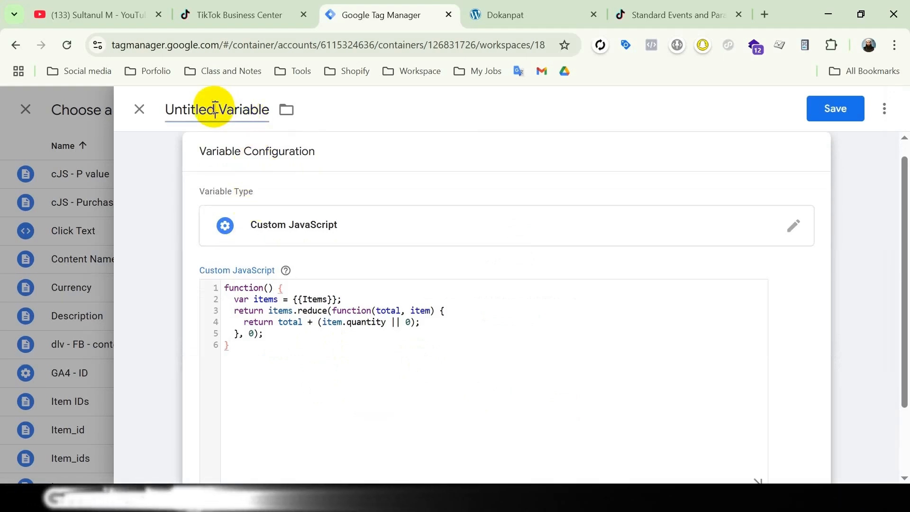
Name the variable Quantity and save it as the tag's quantity value
click(214, 109)
text(Quan)
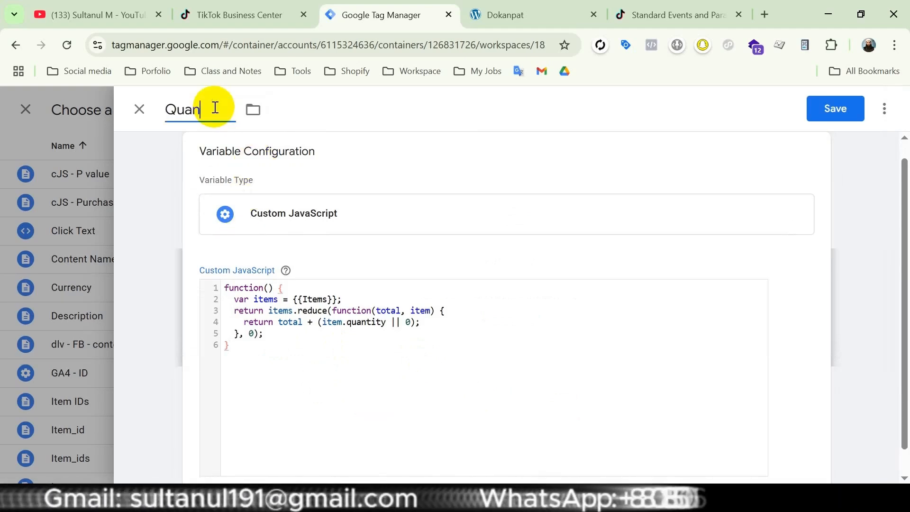
text(tity)
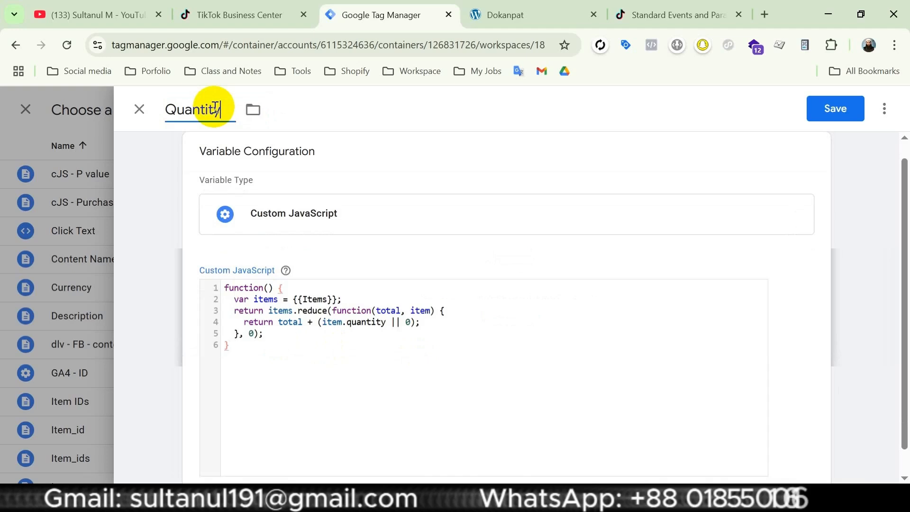
click(838, 109)
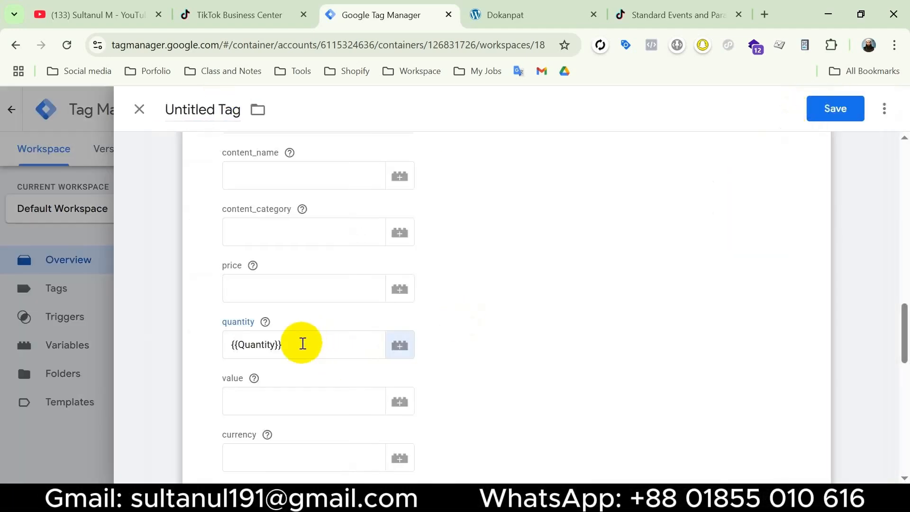
click(303, 343)
Set the tag's value parameter to {{Value}} and its currency parameter to {{Currency}}
scroll(537, 355, down, 2)
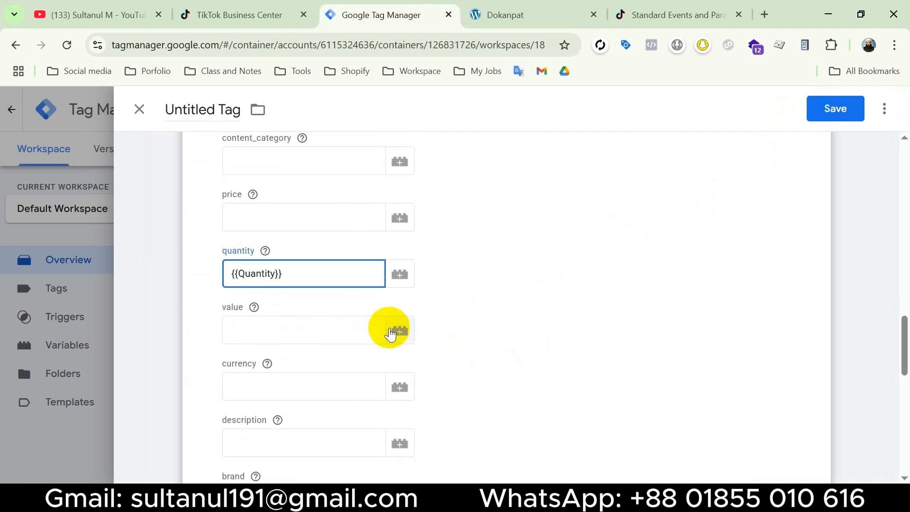
click(400, 332)
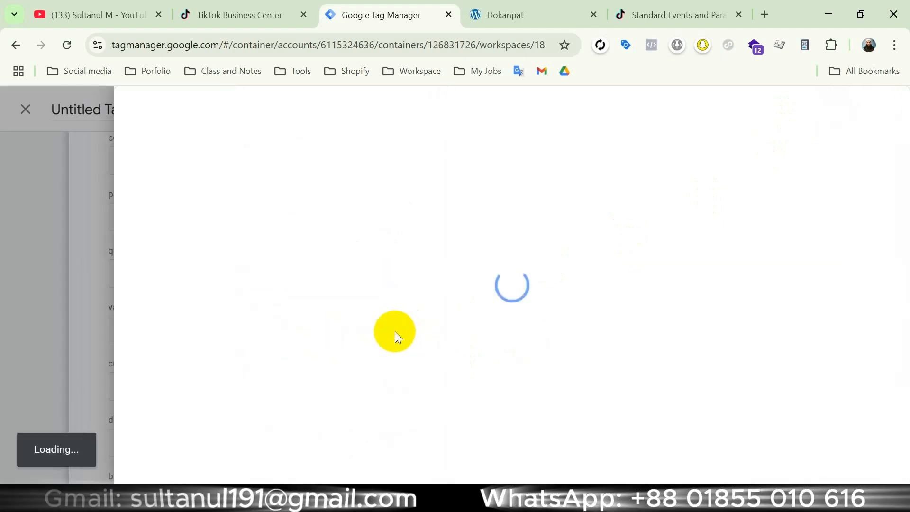
scroll(429, 322, down, 5)
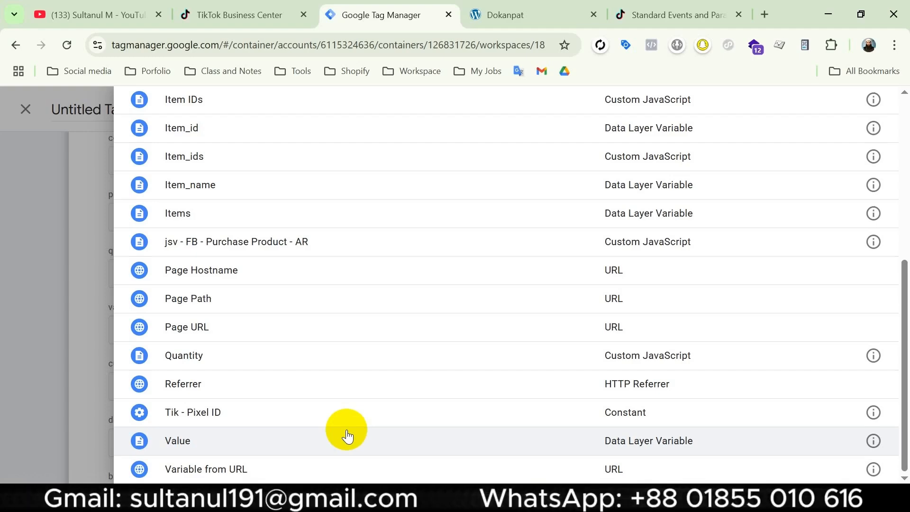
click(347, 431)
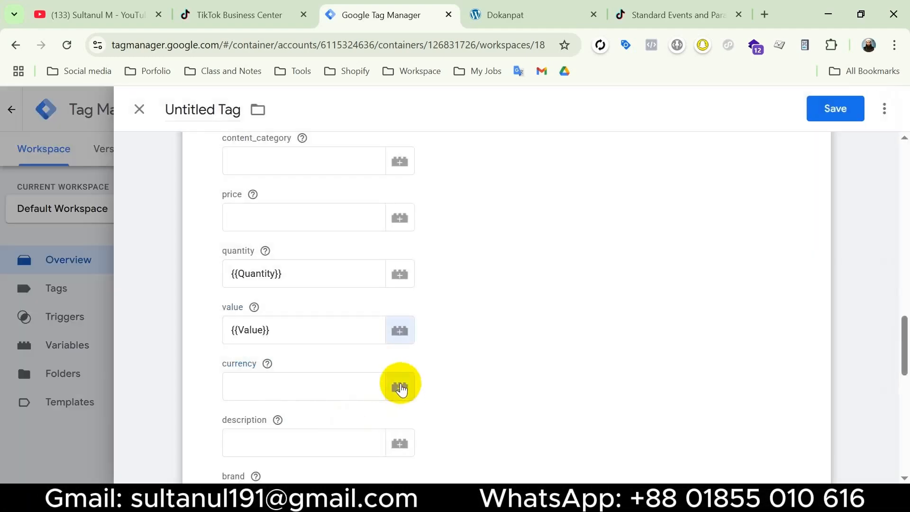
click(400, 388)
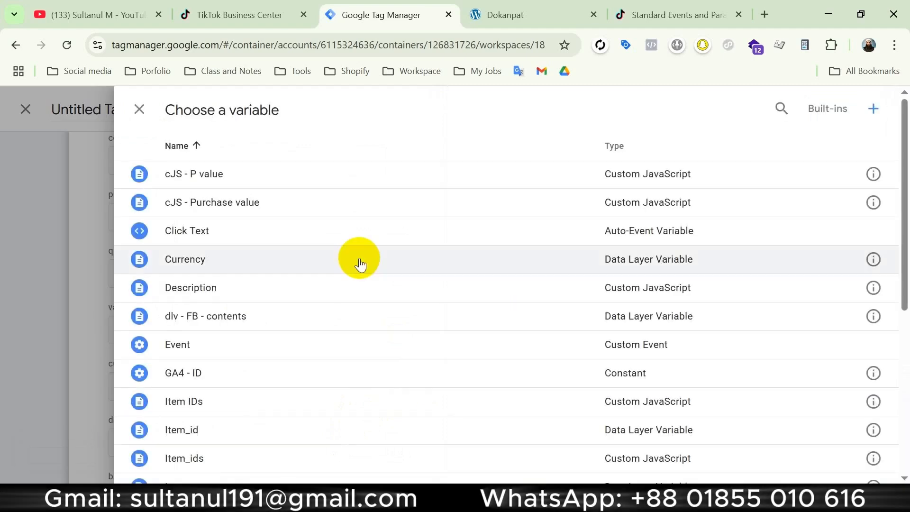
click(361, 265)
Open the trigger selection for the TikTok Pixel tag
scroll(484, 197, down, 9)
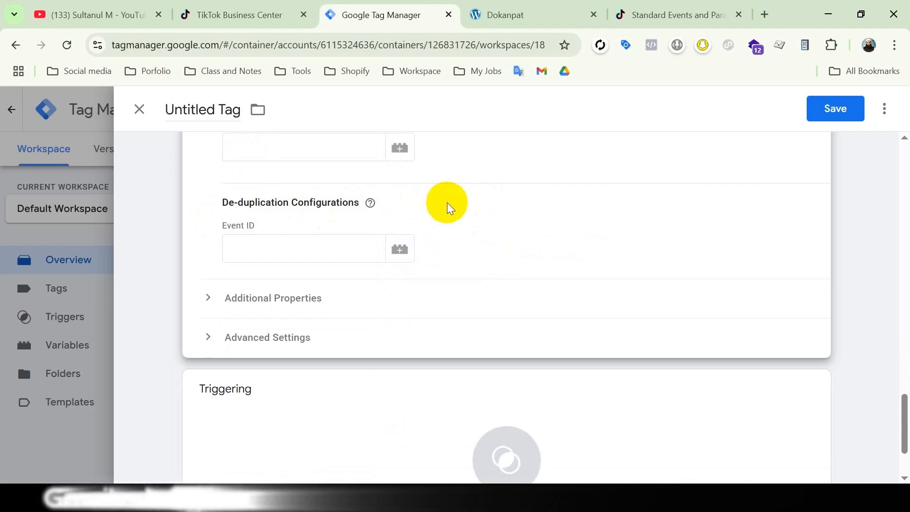
scroll(446, 204, down, 2)
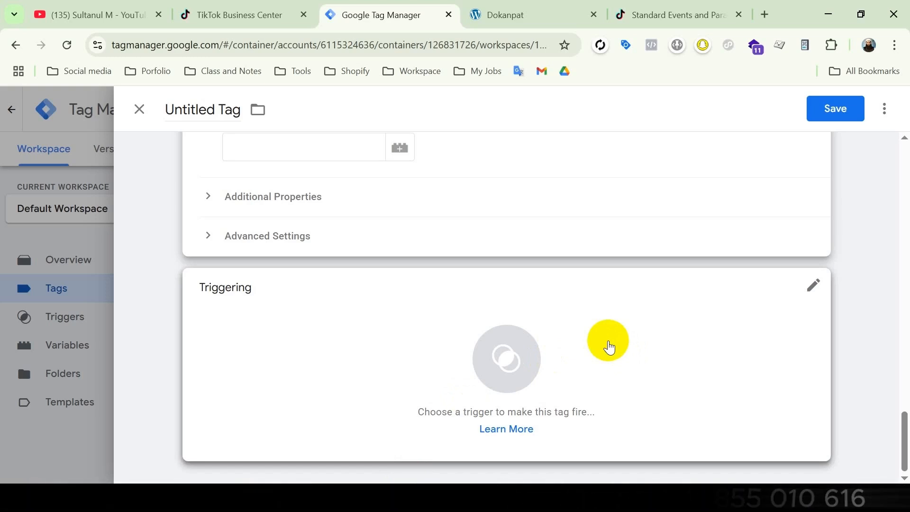
click(601, 345)
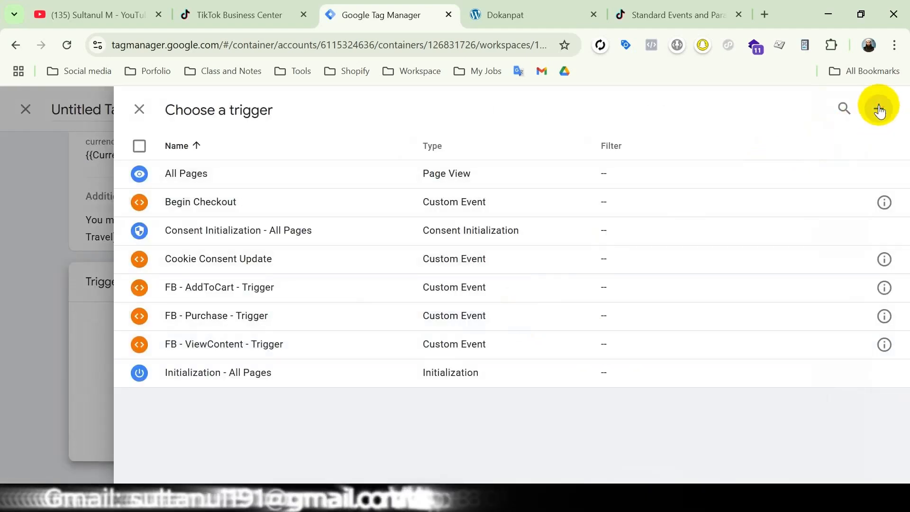
Configure a new Custom Event trigger with the event name begin_checkout, firing on all custom events
click(880, 111)
click(664, 248)
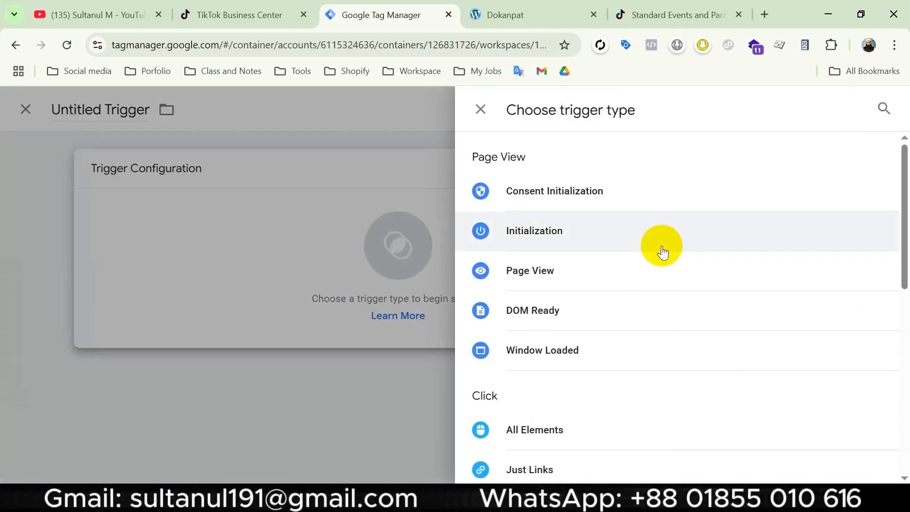
scroll(659, 275, down, 6)
click(590, 393)
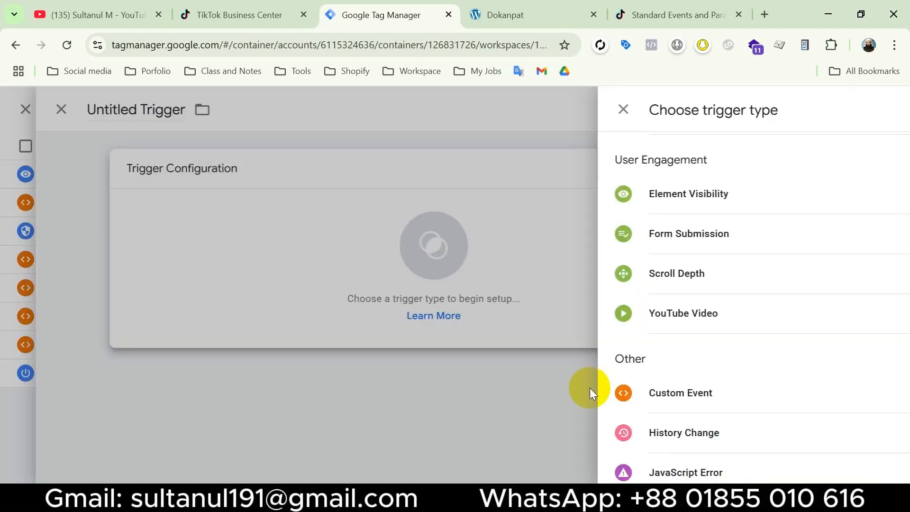
click(297, 311)
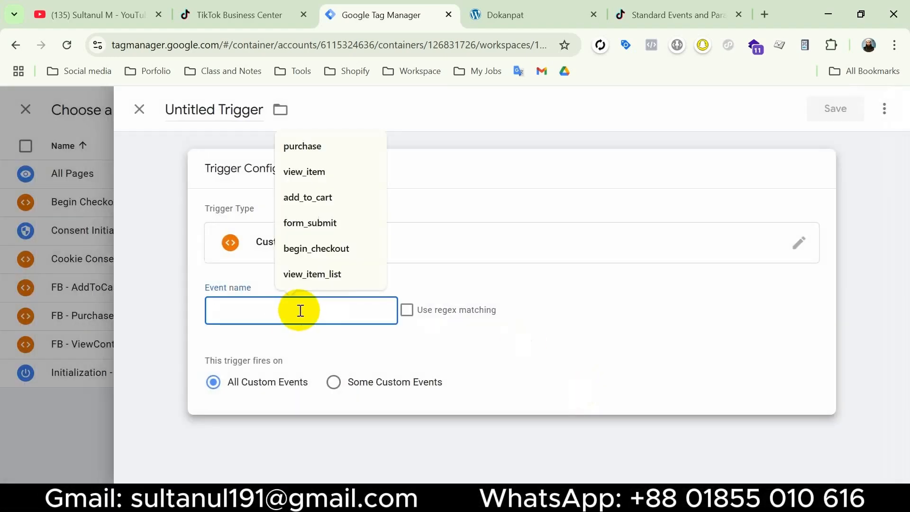
text(begin_checkout)
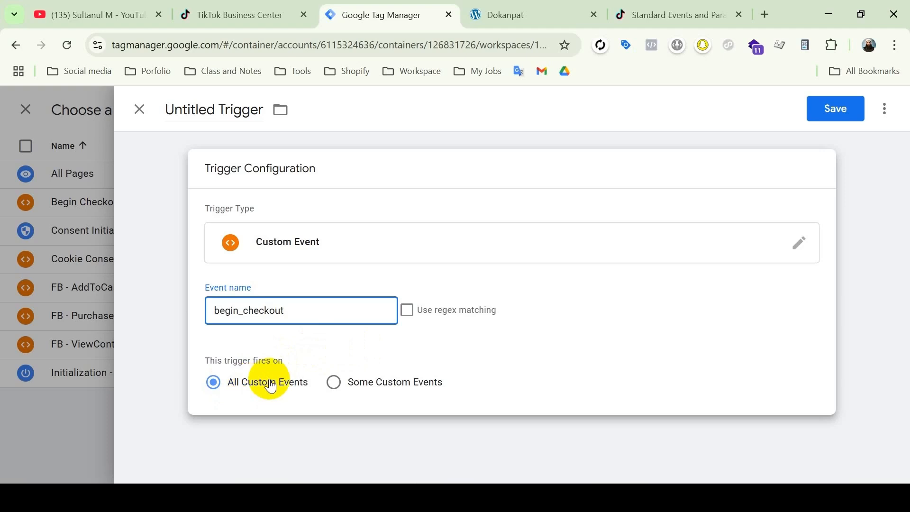
click(332, 383)
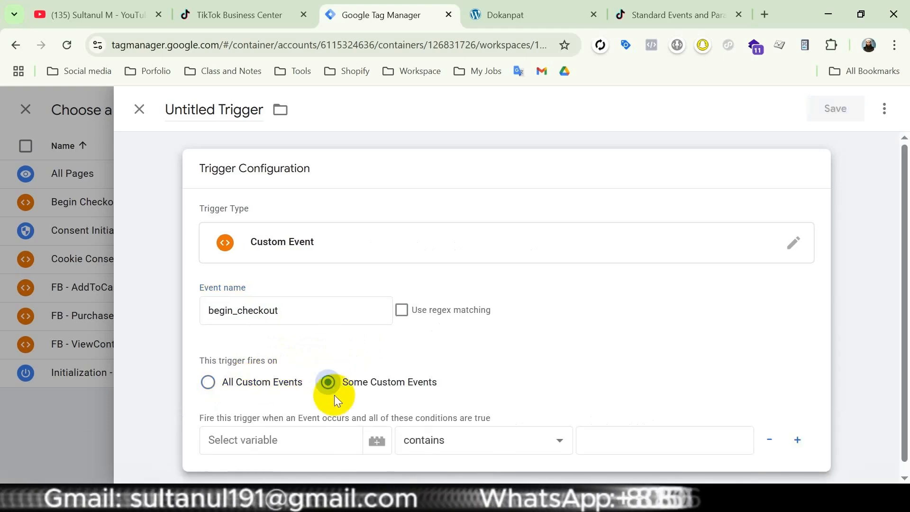
click(208, 384)
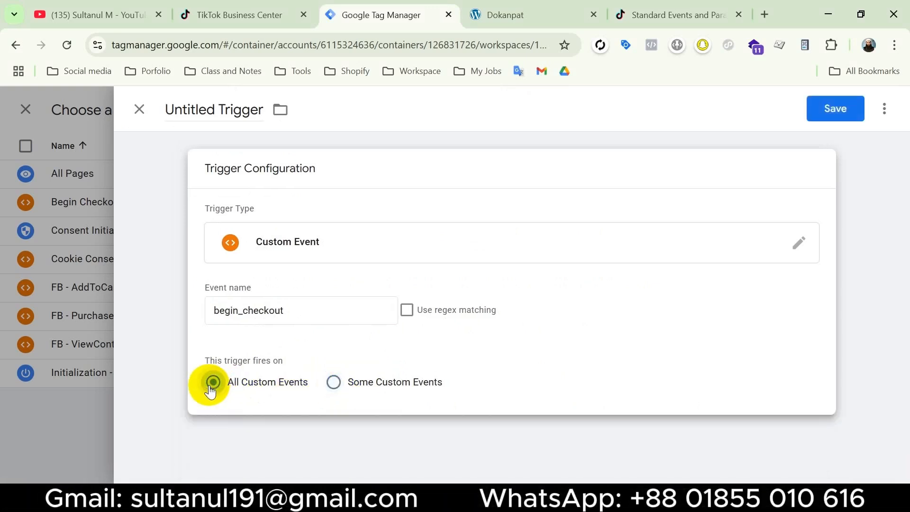
Name the new trigger Begin Checkout, then close it and discard the unsaved changes
click(201, 108)
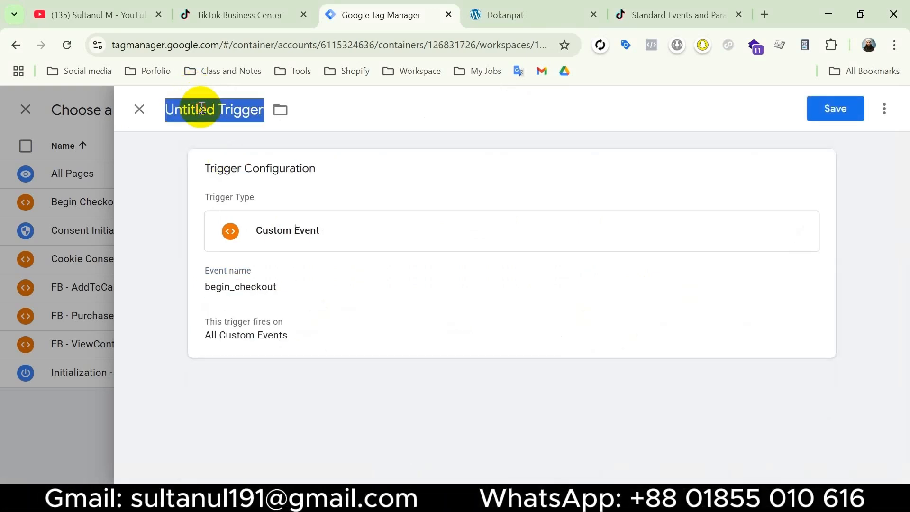
text(Begin )
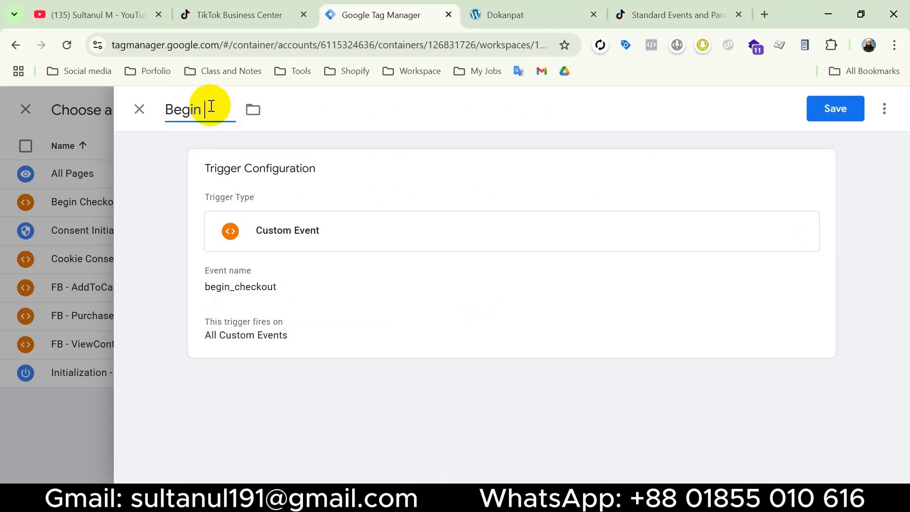
text(Checkout)
click(699, 154)
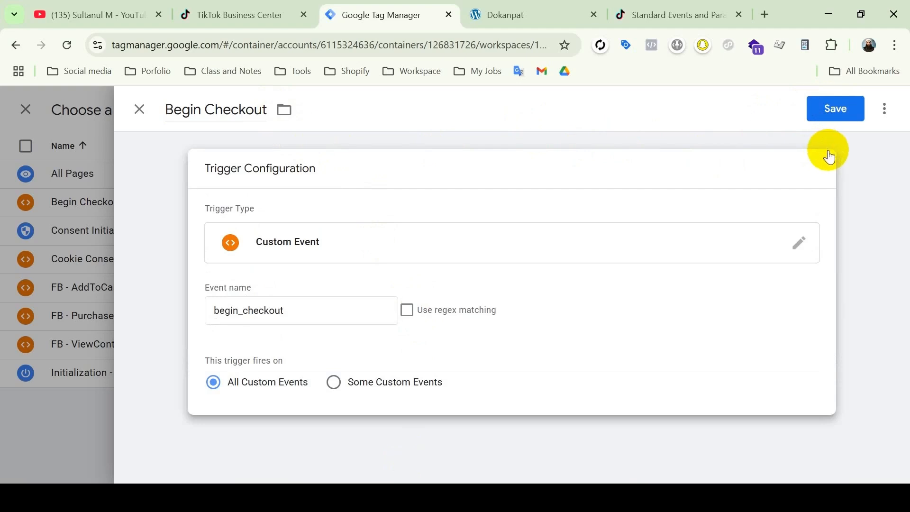
click(151, 115)
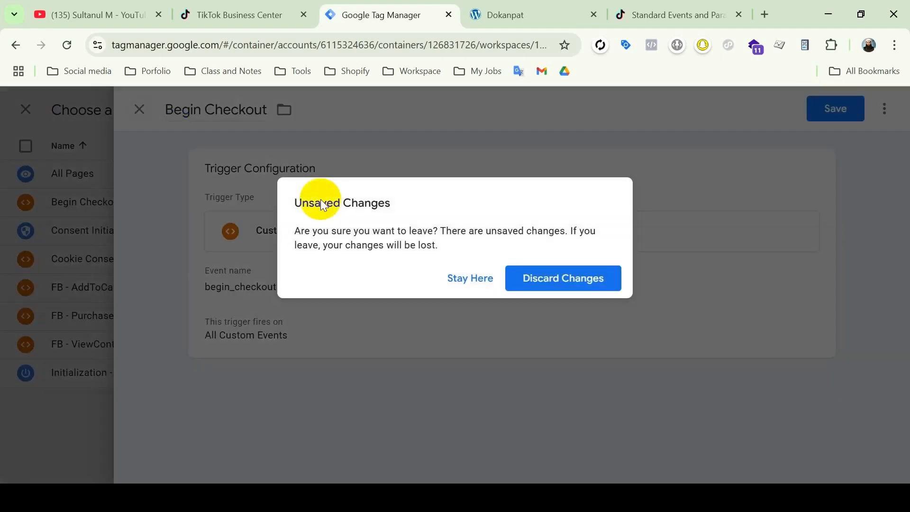
click(542, 283)
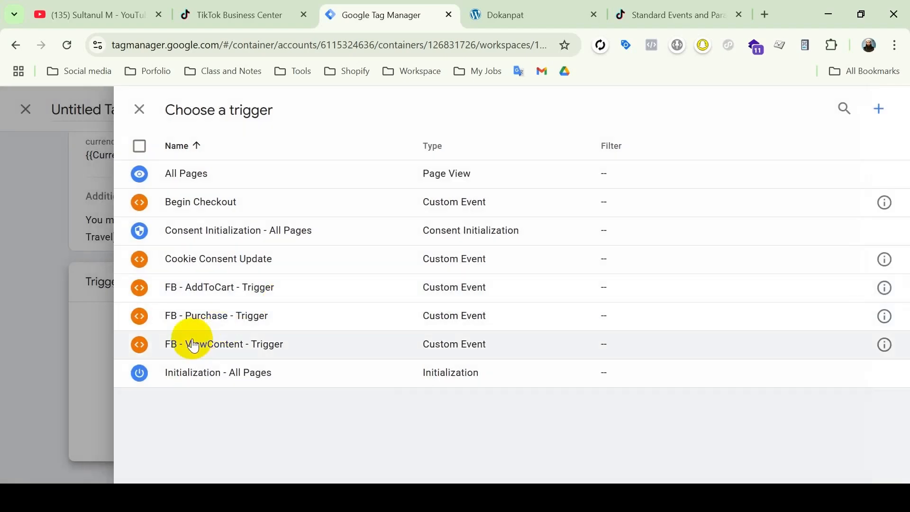
Assign the existing Begin Checkout trigger to the tag, name the tag Tik - Initiate Checkout and save it
click(220, 201)
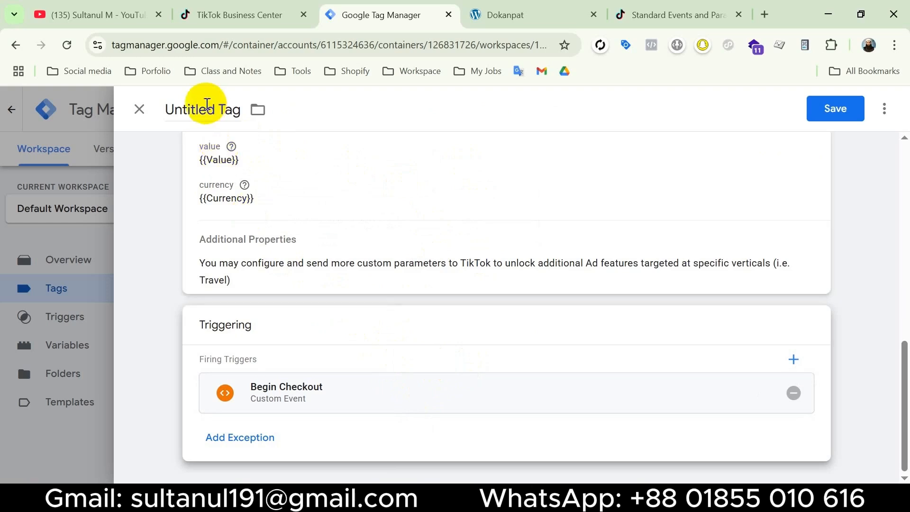
click(206, 109)
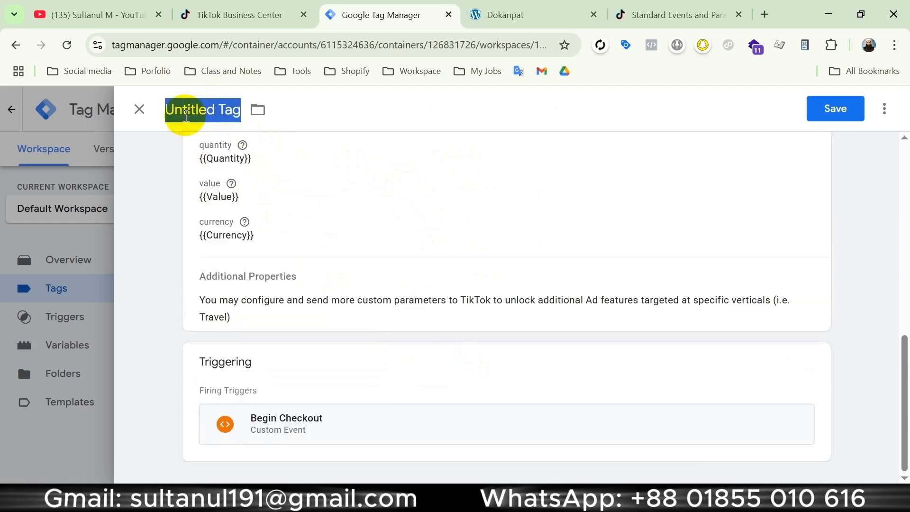
text(Tik- Initiate Checkout)
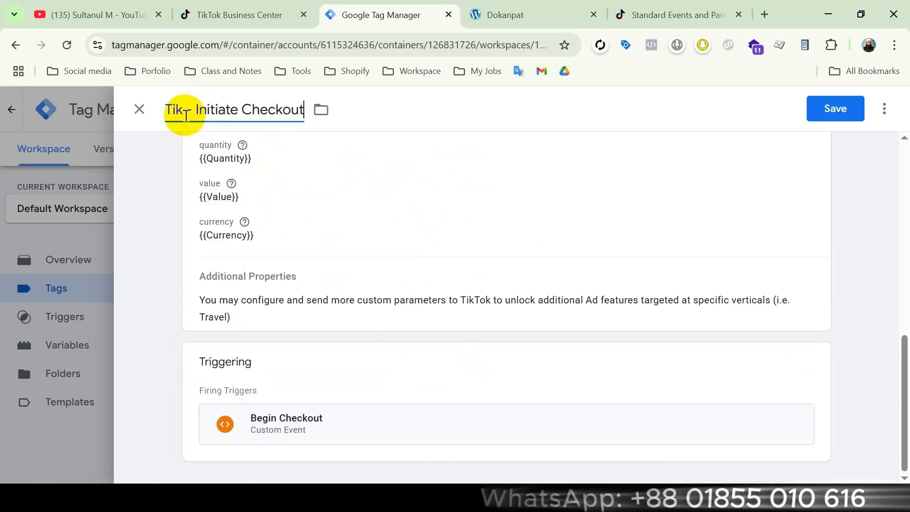
click(830, 107)
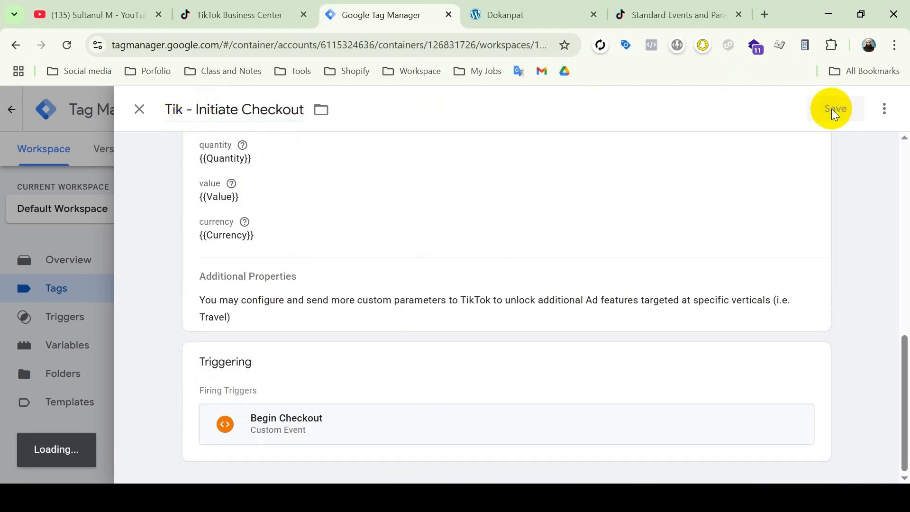
scroll(690, 211, down, 5)
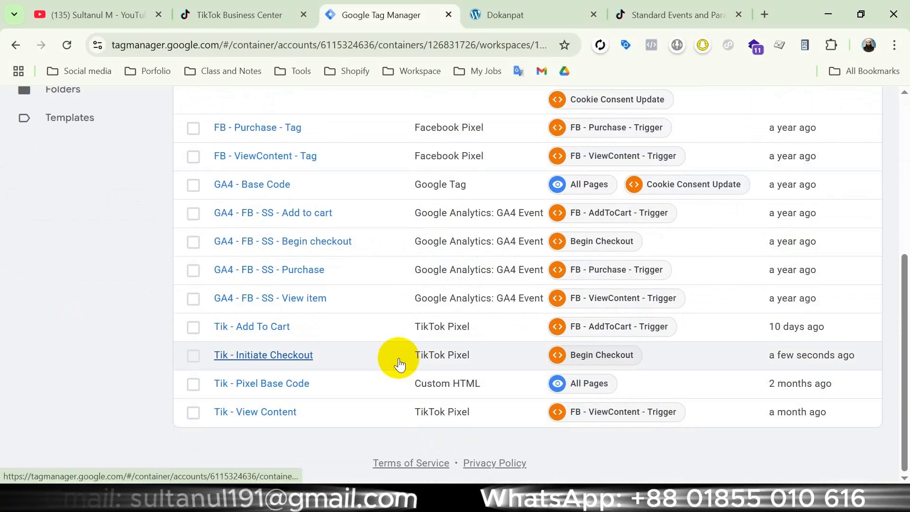
scroll(398, 364, up, 6)
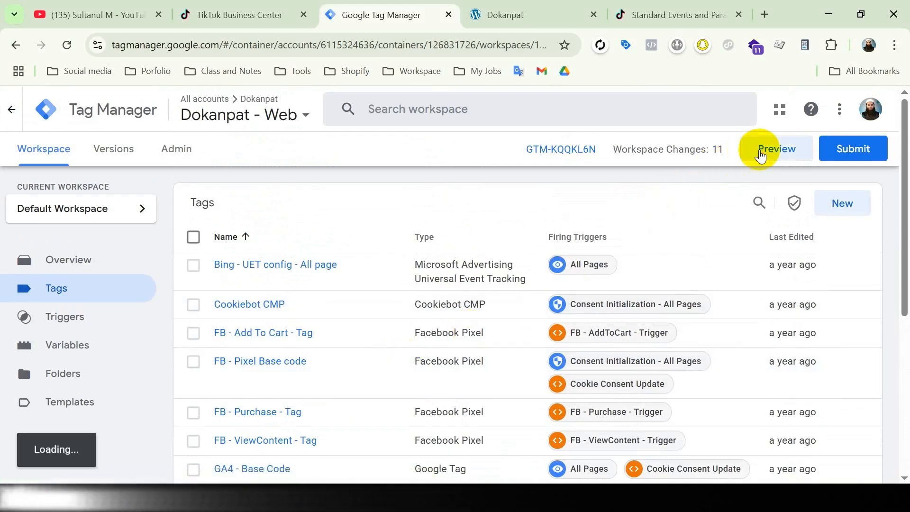
click(759, 156)
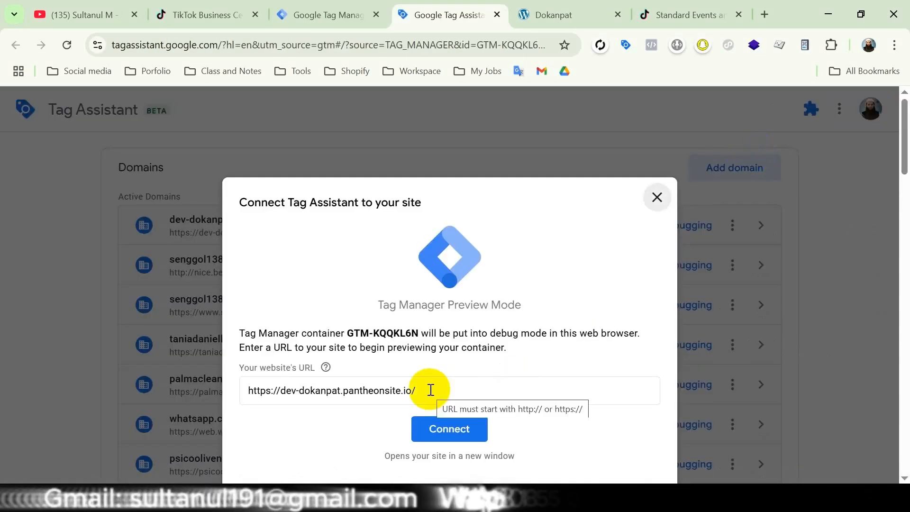
click(449, 393)
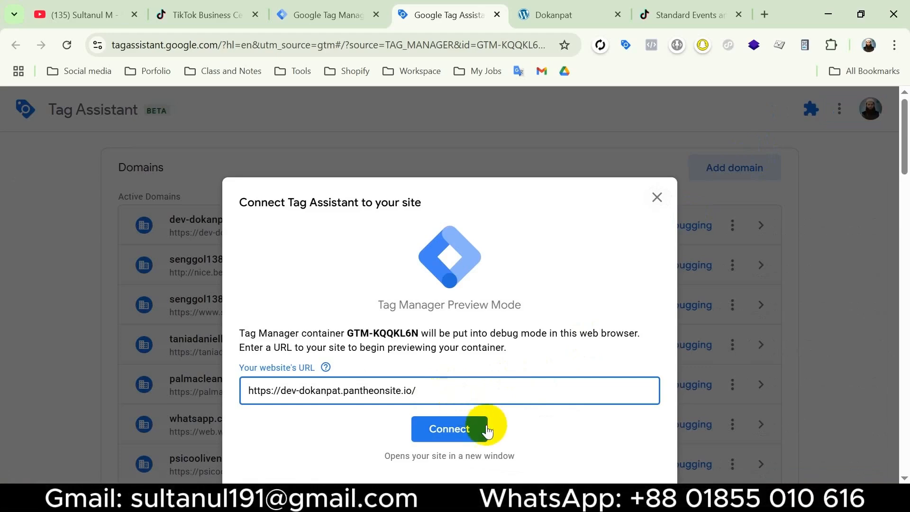
click(452, 431)
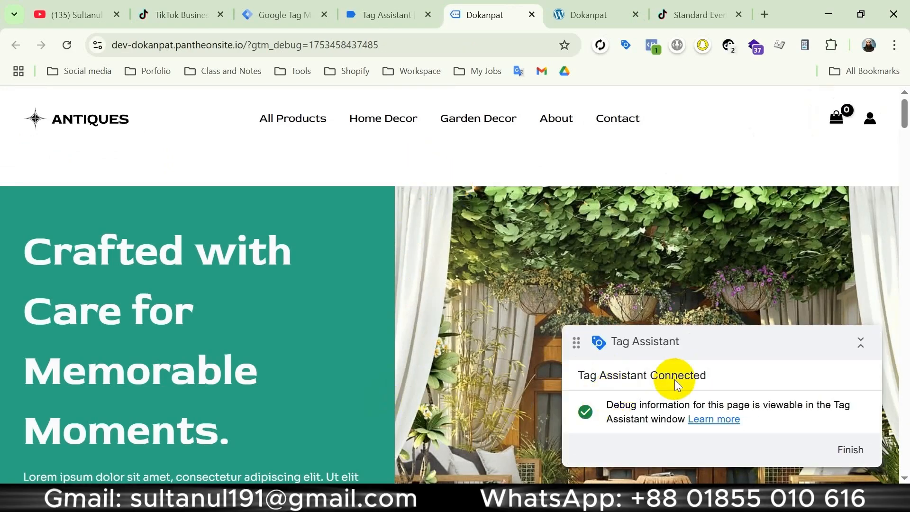
Add four products to the cart in the connected store and proceed to the checkout page
mouse_move(837, 119)
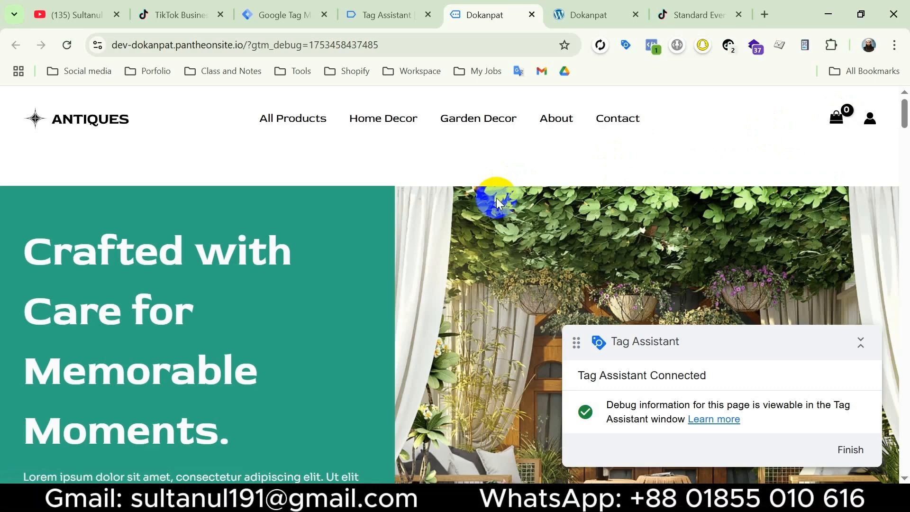
scroll(496, 197, down, 15)
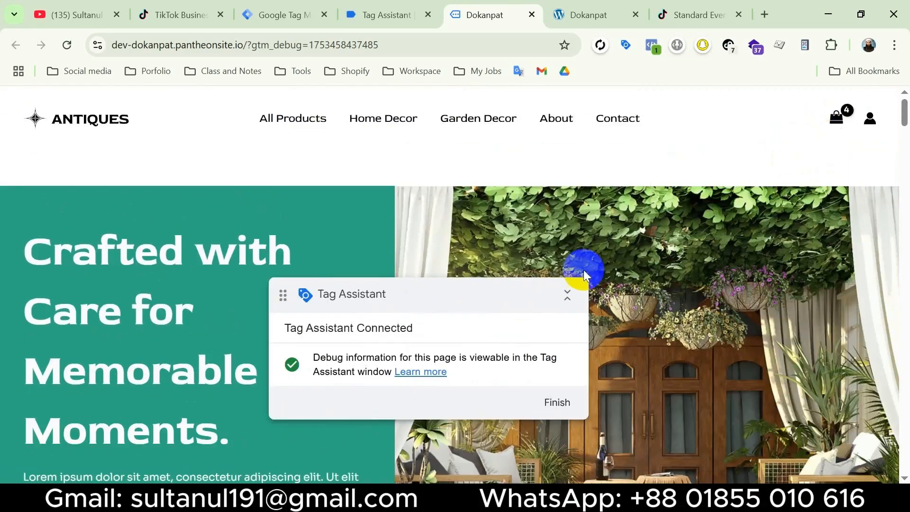
click(748, 426)
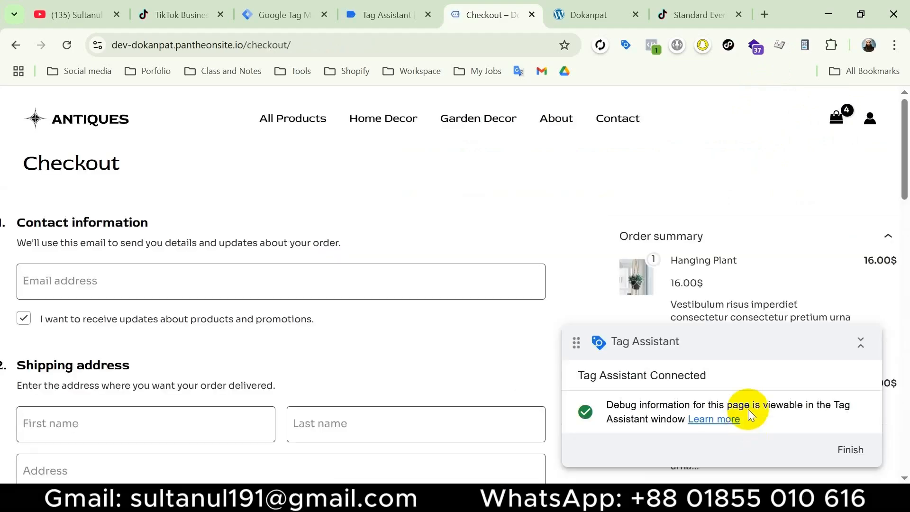
drag(124, 167, 18, 168)
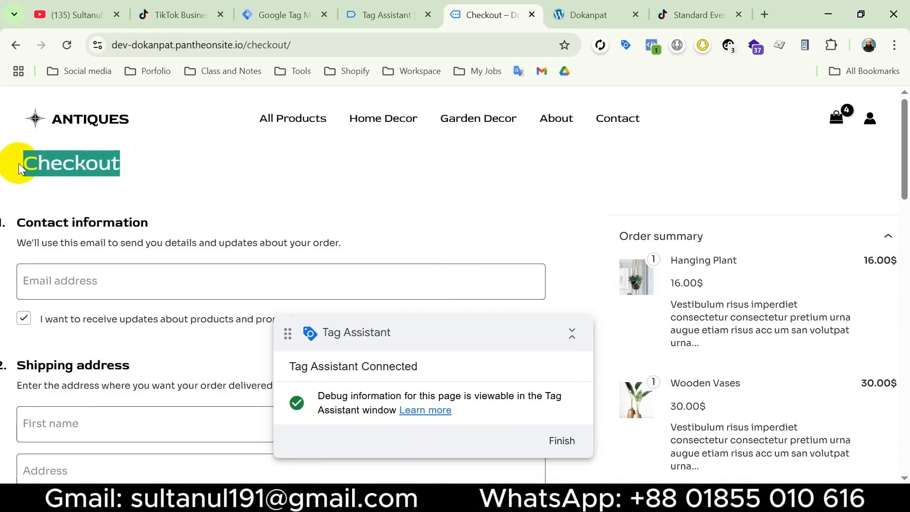
Examine the begin_checkout event in Tag Assistant and the parameter values of the Tik - Initiate Checkout tag
click(381, 11)
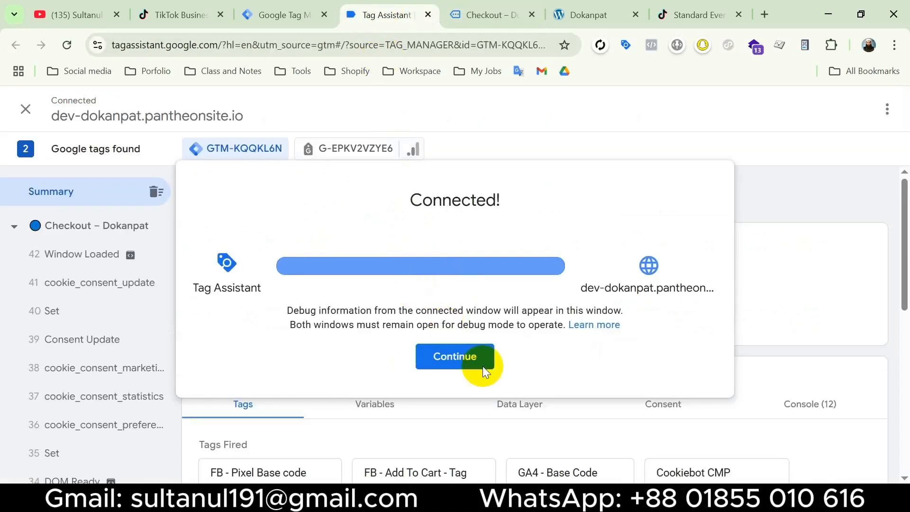
scroll(458, 355, down, 8)
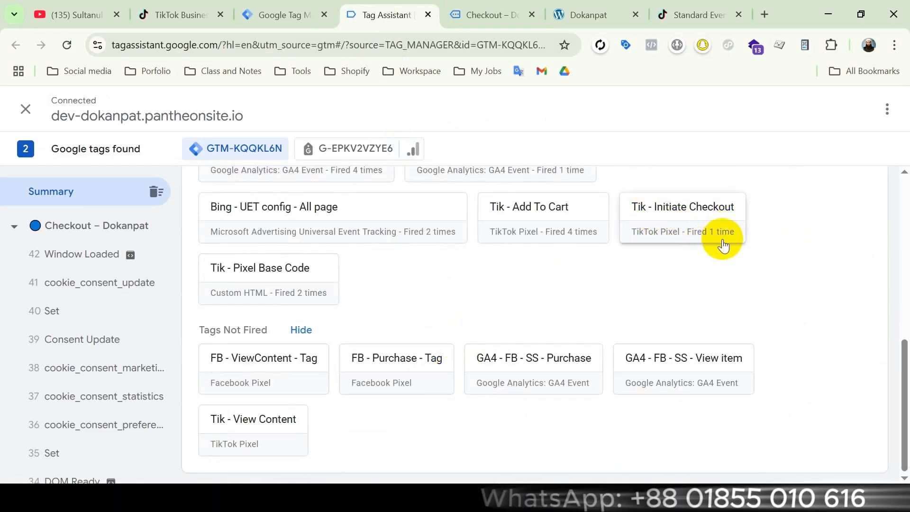
scroll(101, 309, down, 5)
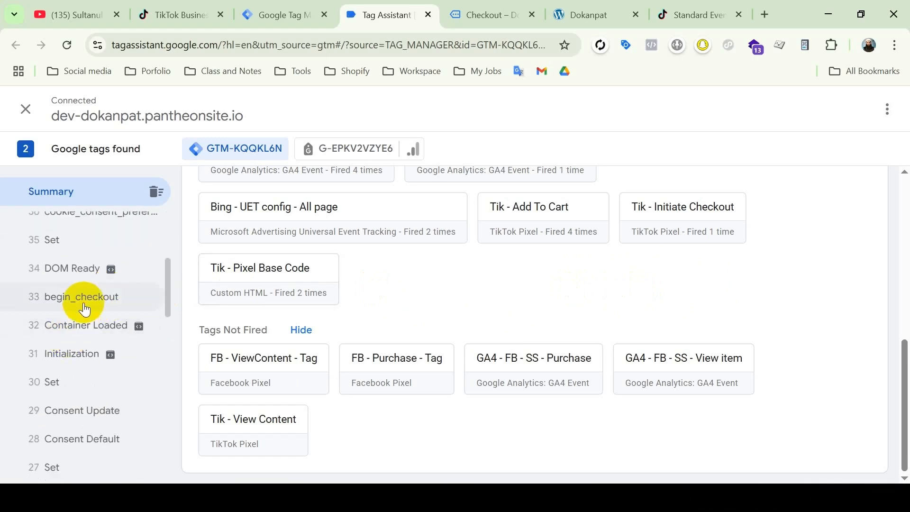
click(86, 298)
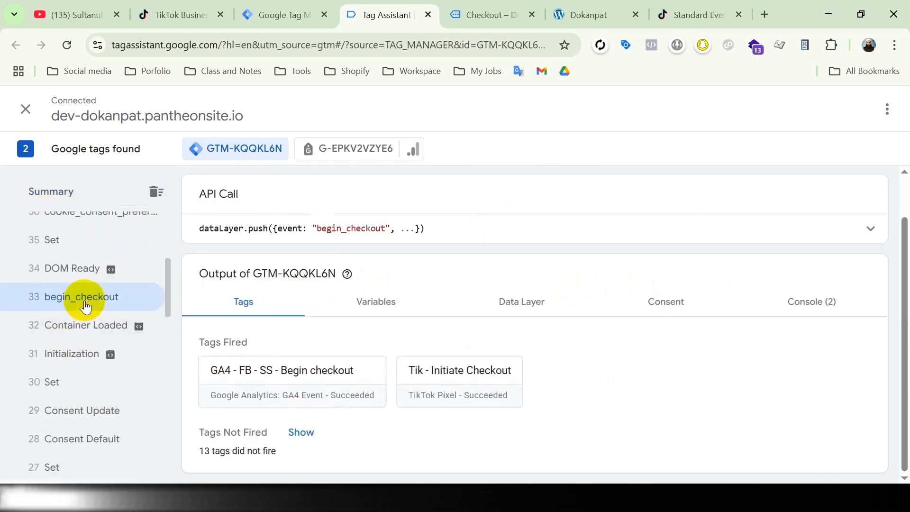
click(446, 378)
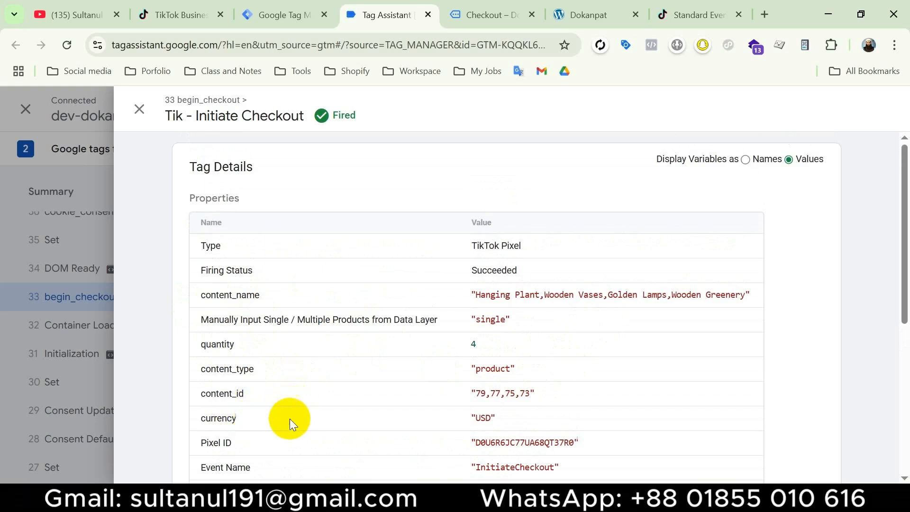
scroll(303, 421, down, 2)
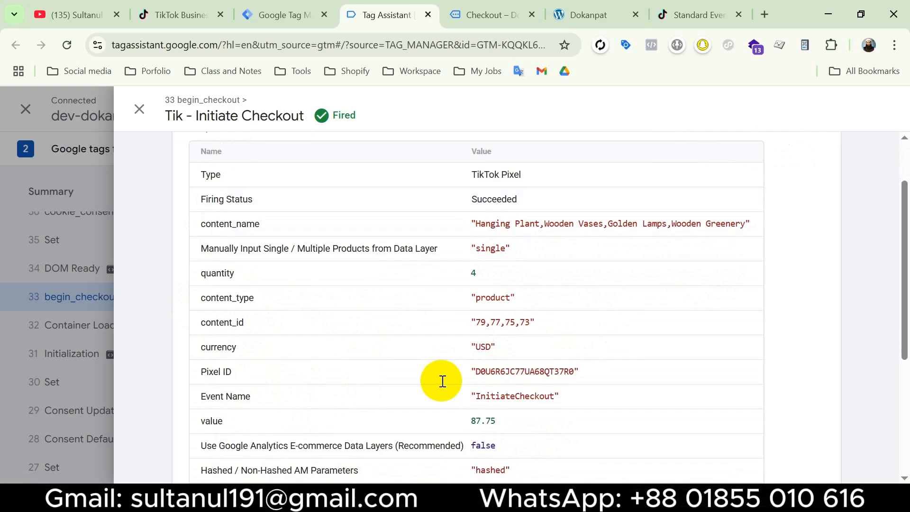
Switch to the store's checkout page and inspect the InitiateCheckout event's parameter details in TikTok Pixel Helper
click(485, 15)
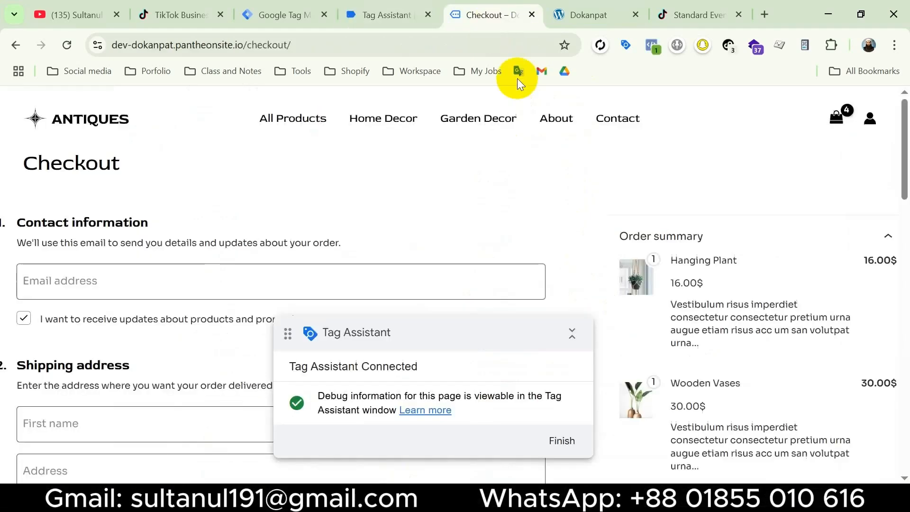
click(730, 48)
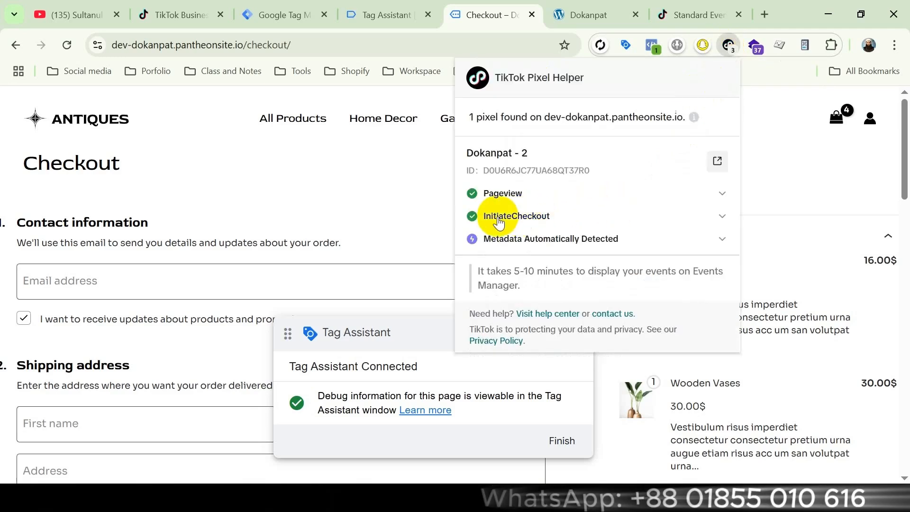
click(521, 220)
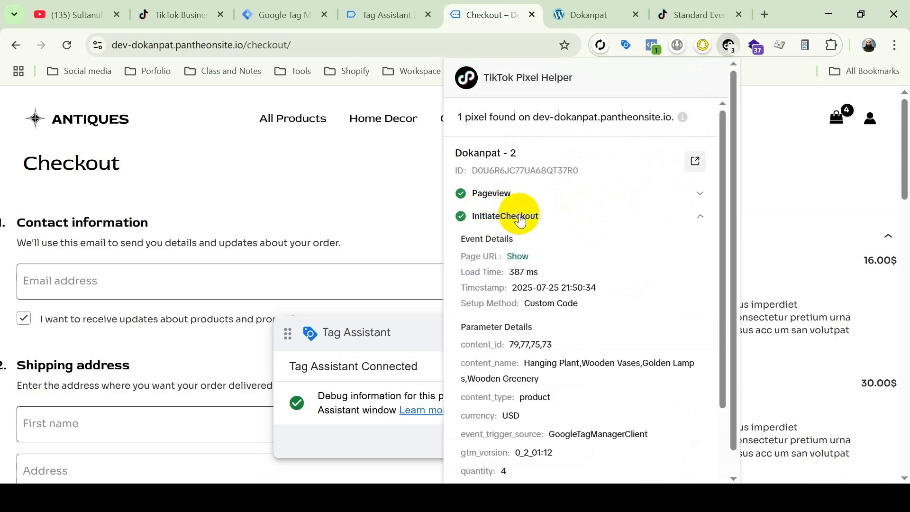
scroll(545, 266, down, 3)
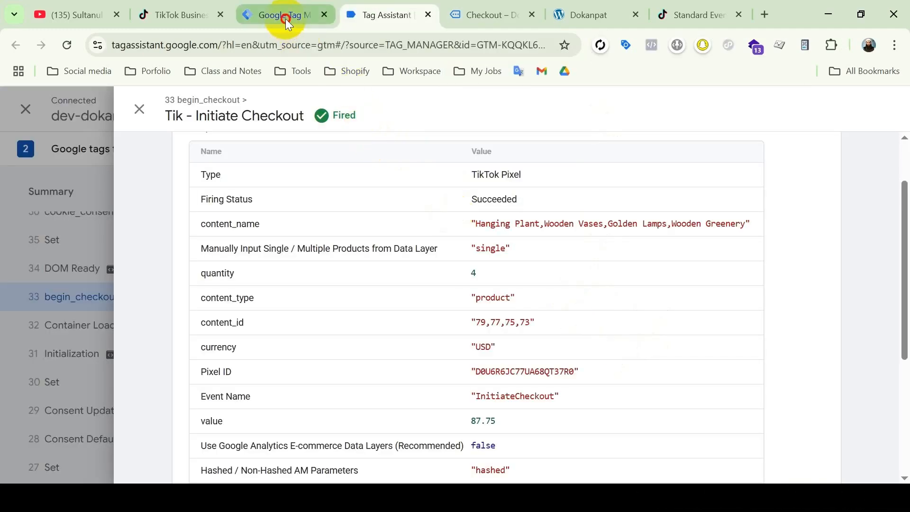
Switch to Google Tag Manager and publish the container with both version name and description set to tiktok initiate checkout setup
click(285, 19)
click(852, 151)
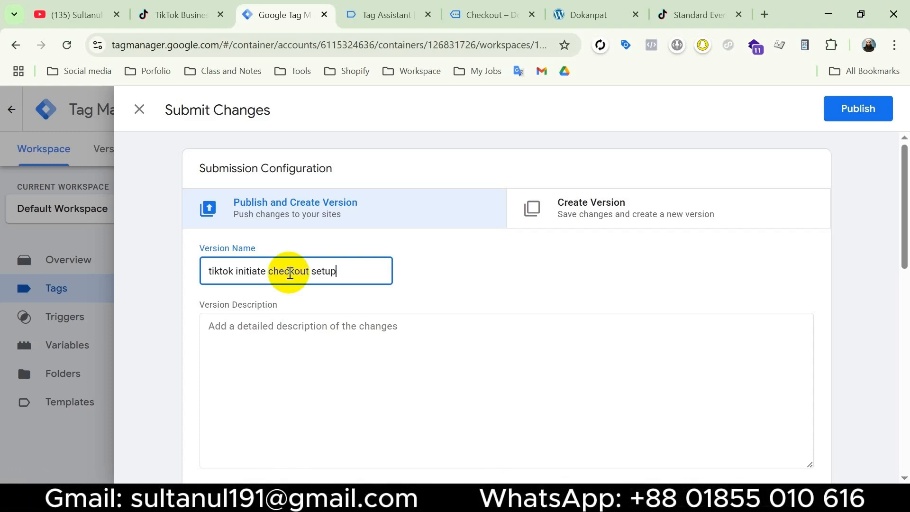
click(315, 350)
text(tiktok initiate checkout setup)
click(859, 114)
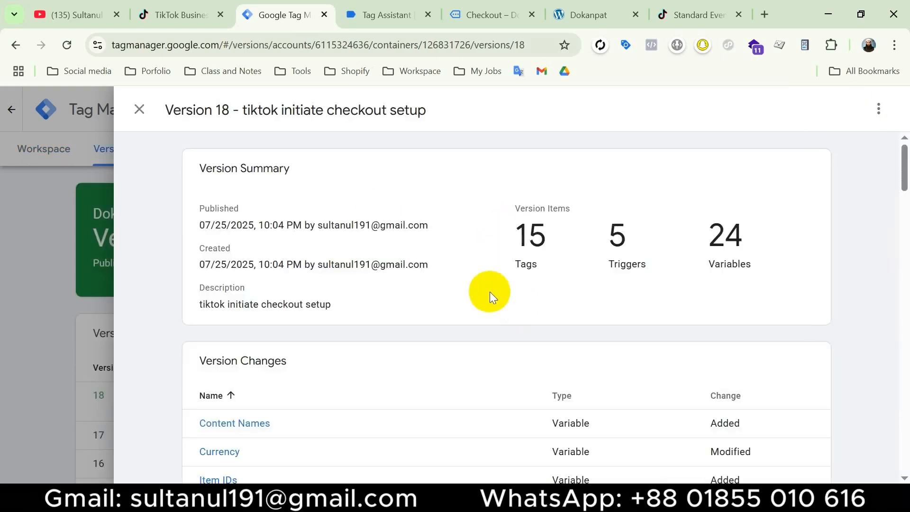
Switch to TikTok Business Center and open the Dokanpat - 2 dataset in Events Manager
click(192, 13)
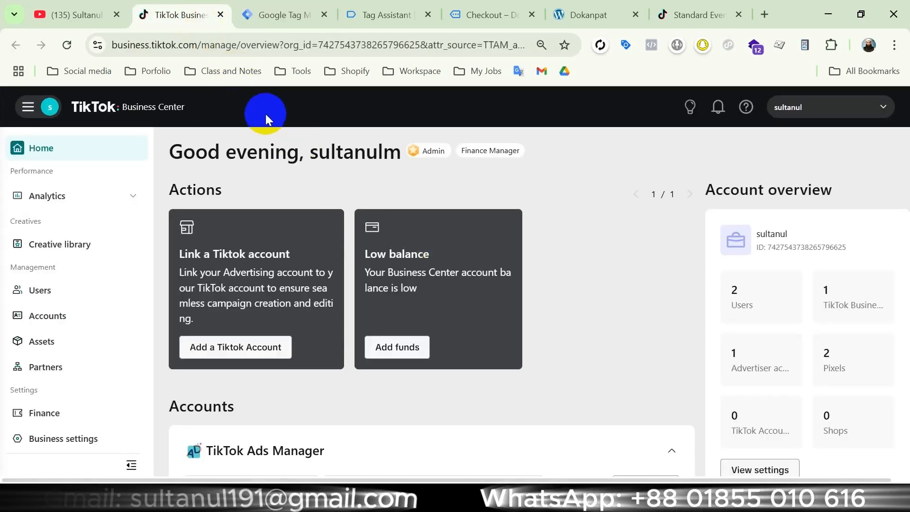
click(28, 106)
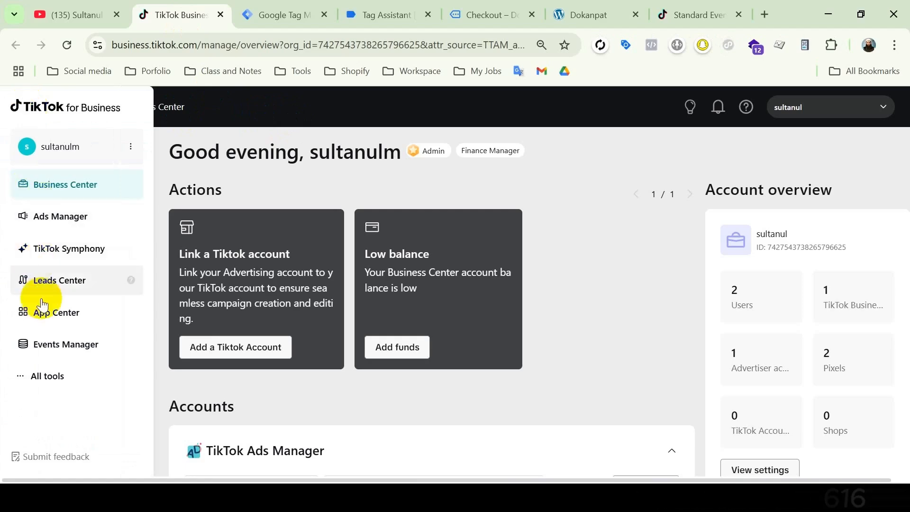
click(59, 347)
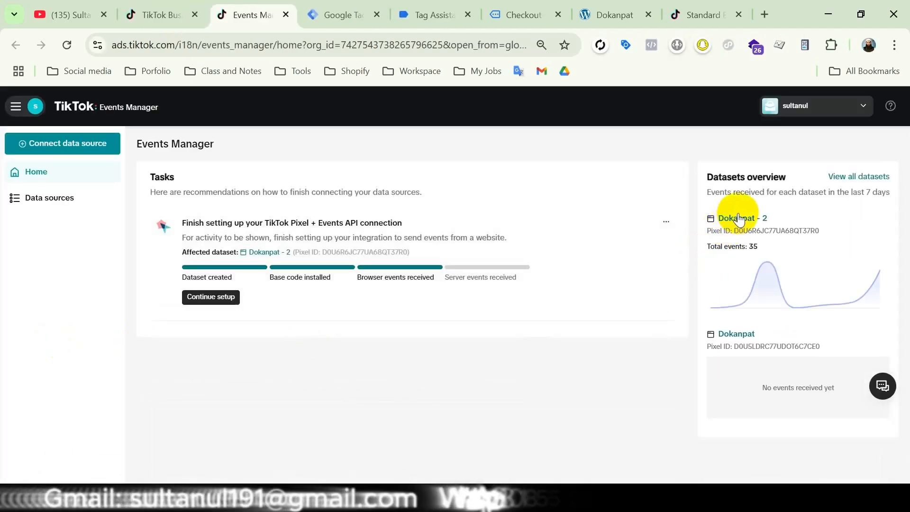
click(730, 224)
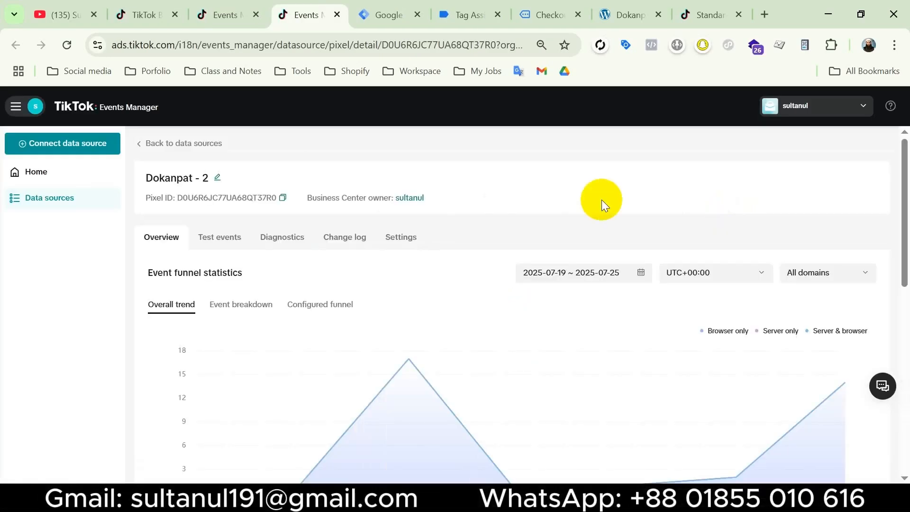
click(231, 239)
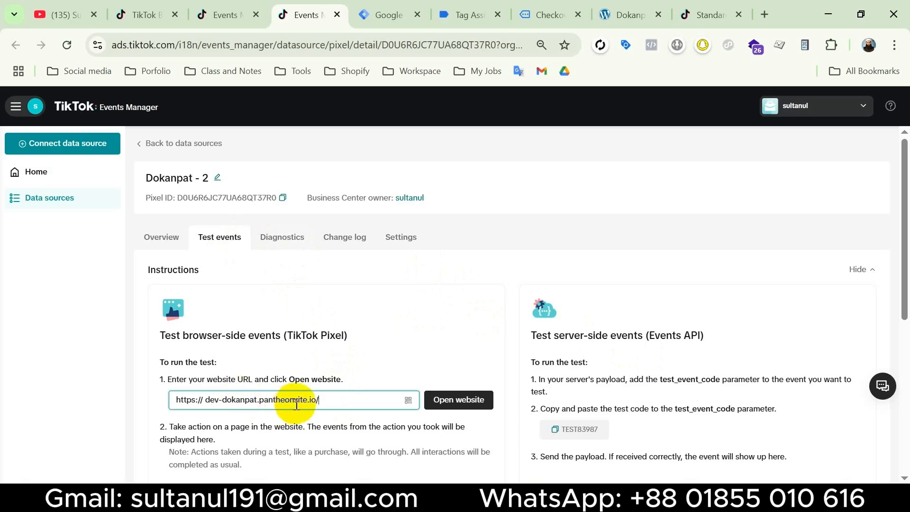
click(469, 399)
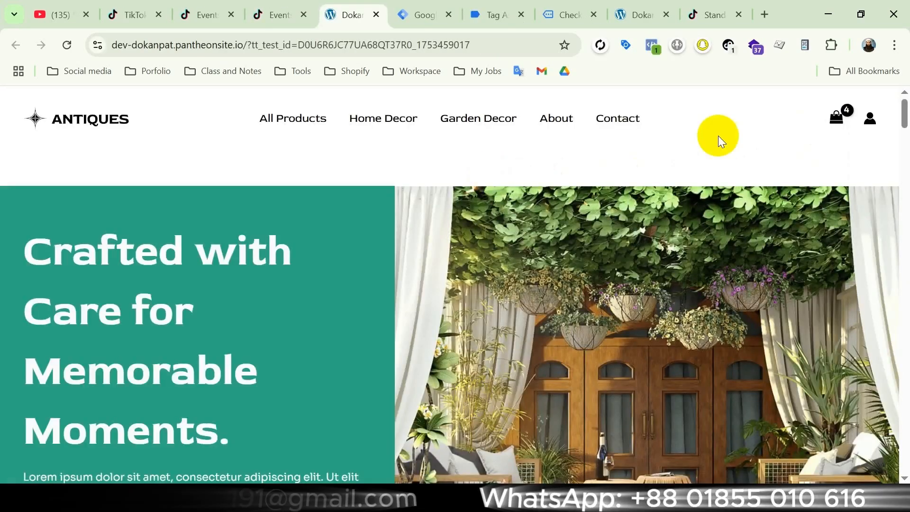
mouse_move(842, 116)
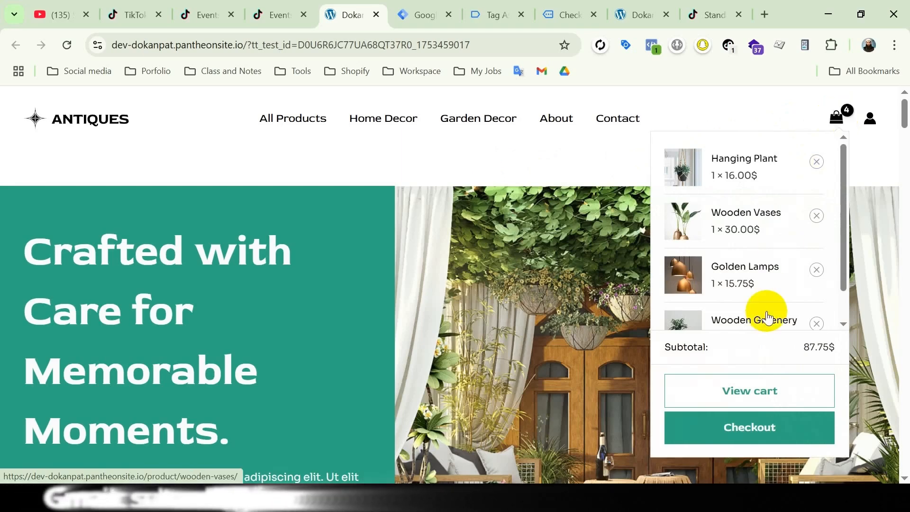
click(759, 427)
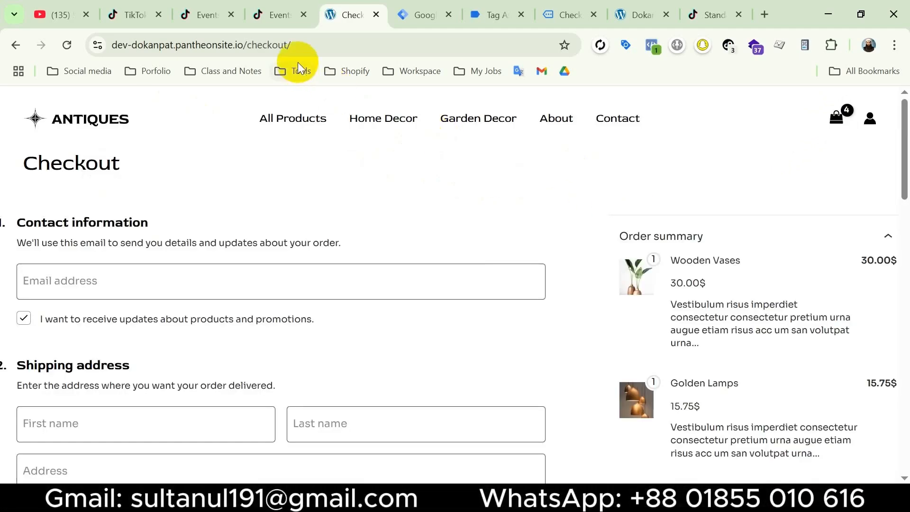
click(284, 45)
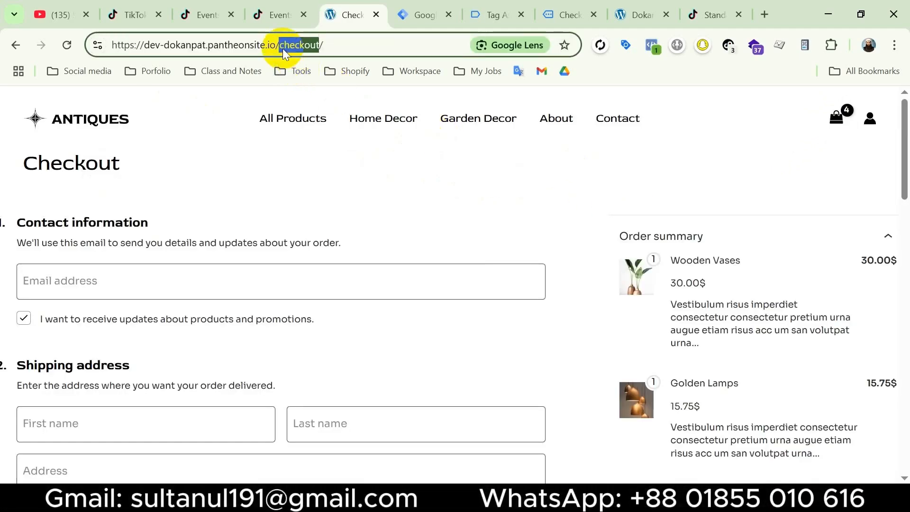
Return to TikTok Events Manager and examine the Initiate Checkout test event's basic information, product parameters and customer information parameters
click(277, 14)
scroll(305, 396, down, 2)
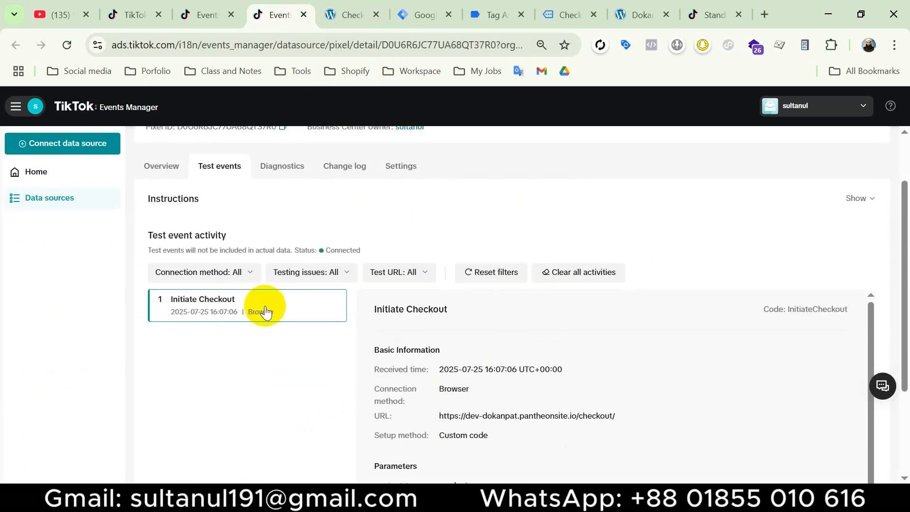
scroll(290, 309, down, 1)
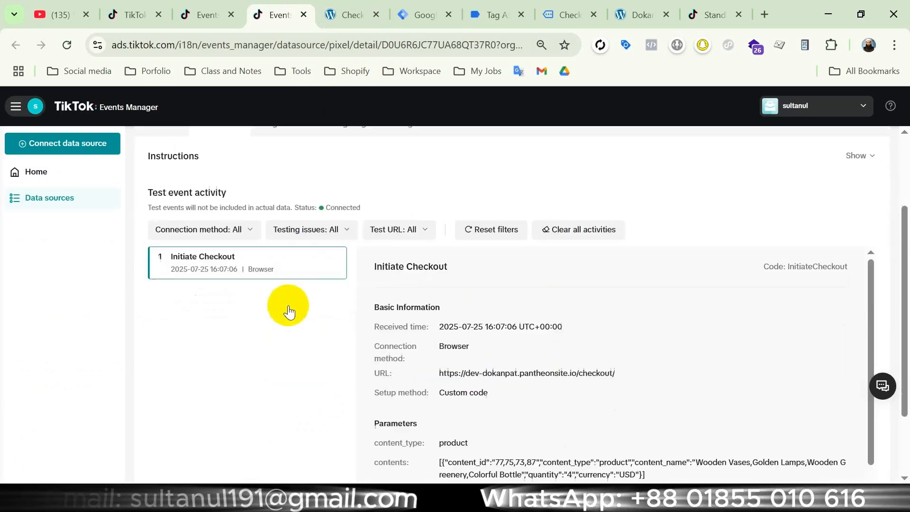
scroll(305, 372, up, 3)
scroll(325, 361, down, 5)
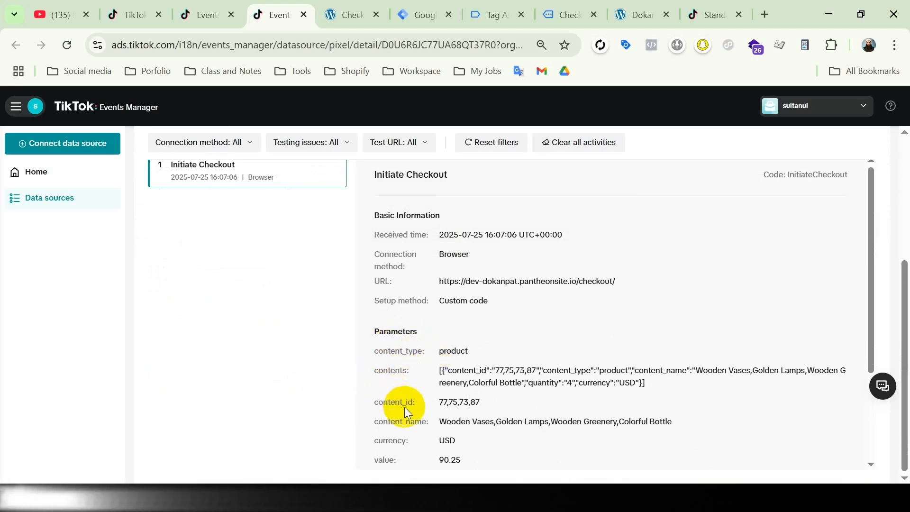
scroll(395, 454, down, 3)
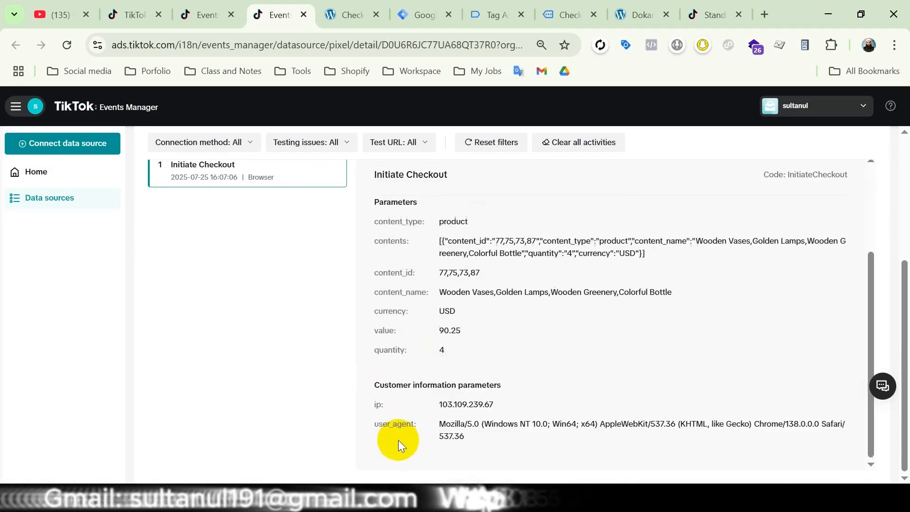
scroll(508, 349, up, 3)
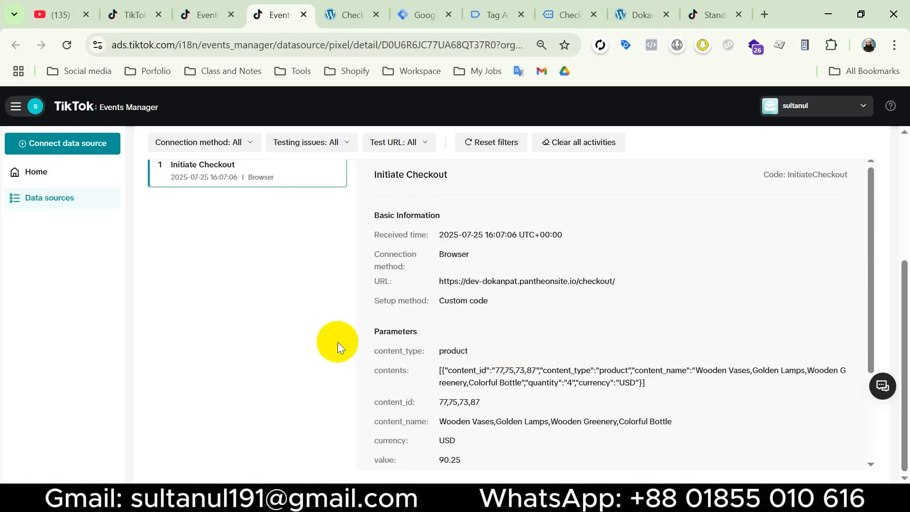